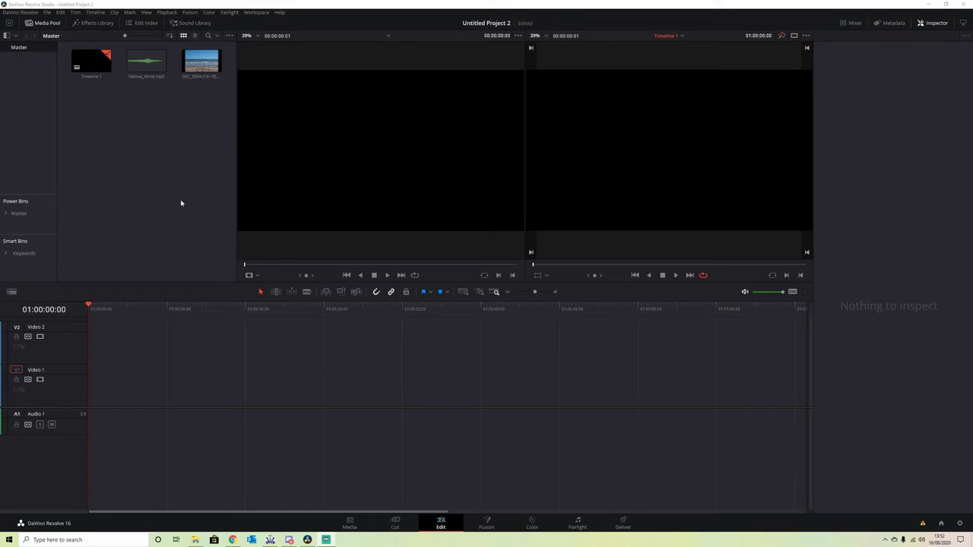
- Create a new 10-second Fusion Composition in the Media Pool and drop it at the start of Video 1
{"action": "right_click", "coordinate": [131, 180]}
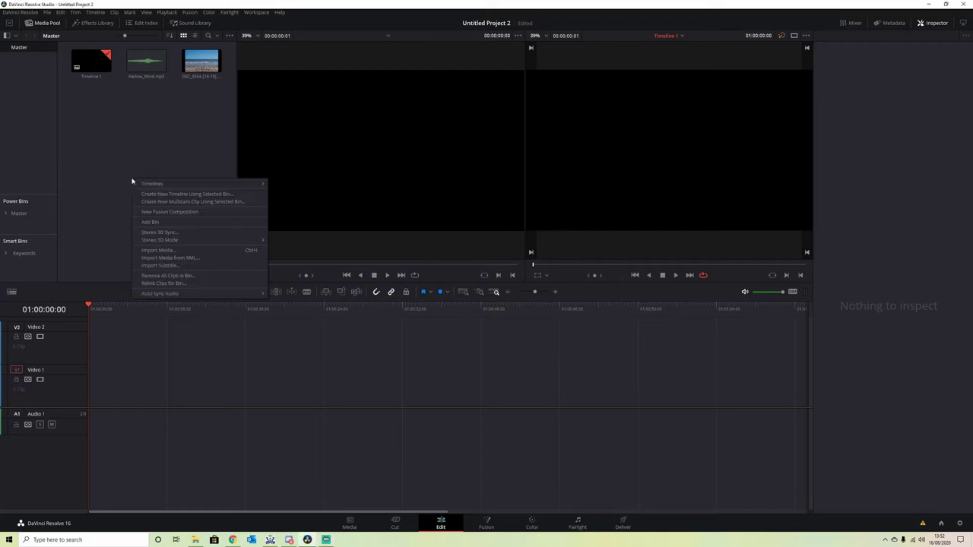
{"action": "left_click", "coordinate": [211, 213]}
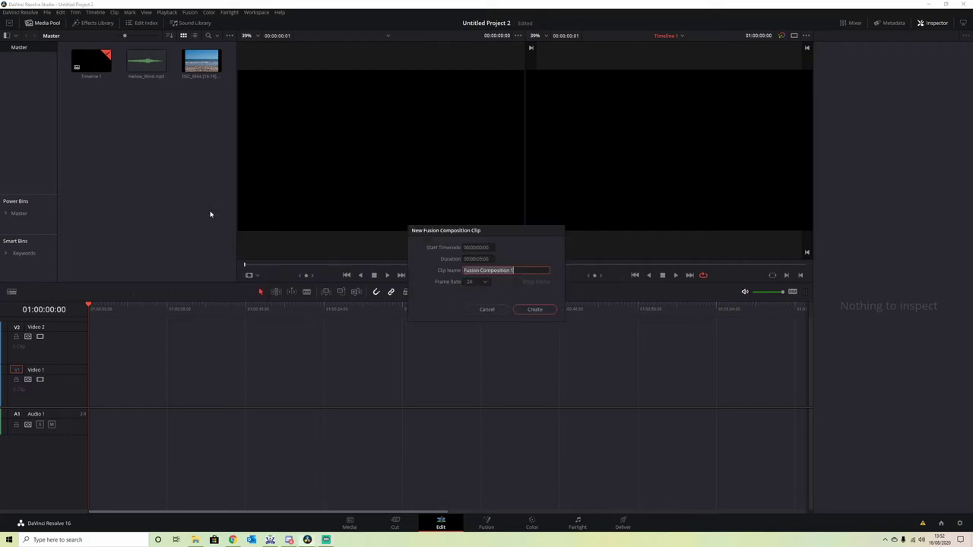
{"action": "key", "text": "shift+Tab"}
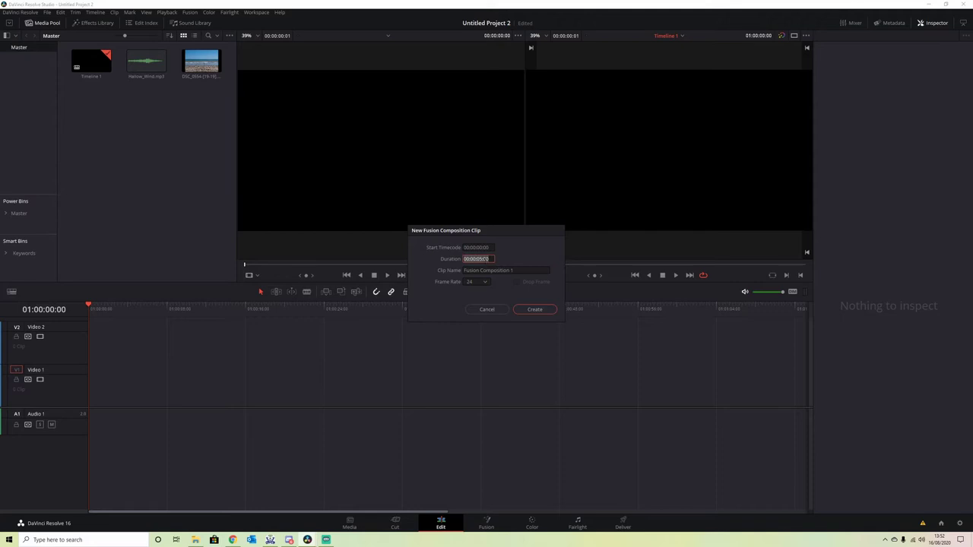
{"action": "left_click", "coordinate": [481, 259]}
{"action": "key", "text": "BackSpace"}
{"action": "key", "text": "BackSpace"}
{"action": "key", "text": "BackSpace"}
{"action": "left_click", "coordinate": [534, 310]}
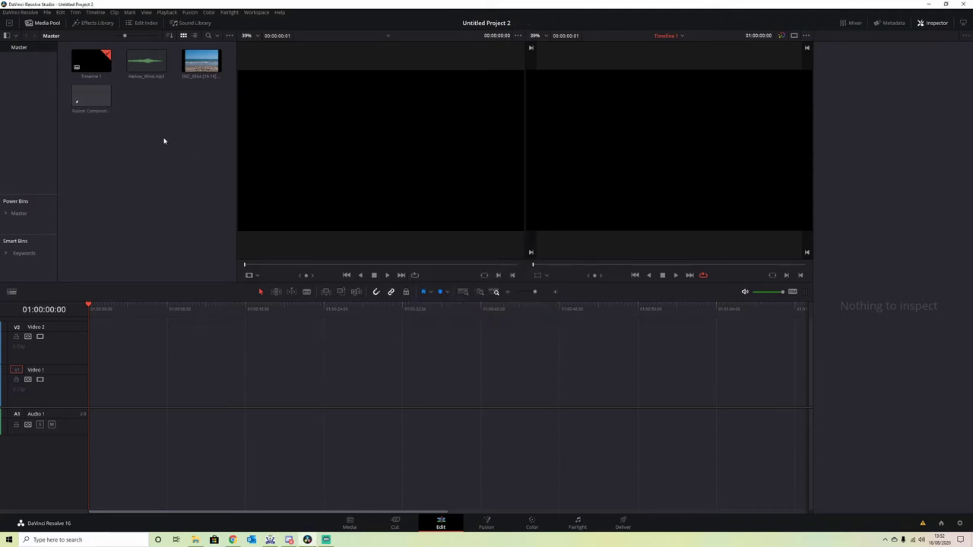
{"action": "left_click_drag", "start_coordinate": [91, 98], "coordinate": [101, 376]}
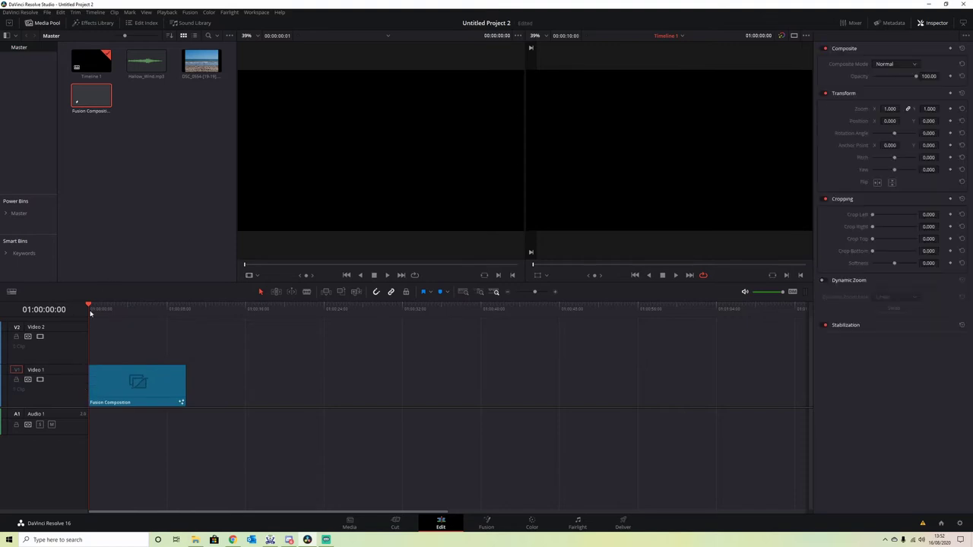
- Open the composition on the Fusion page, centre MediaOut1 and return the playhead to frame 0
{"action": "left_click", "coordinate": [95, 304]}
{"action": "left_click", "coordinate": [486, 525]}
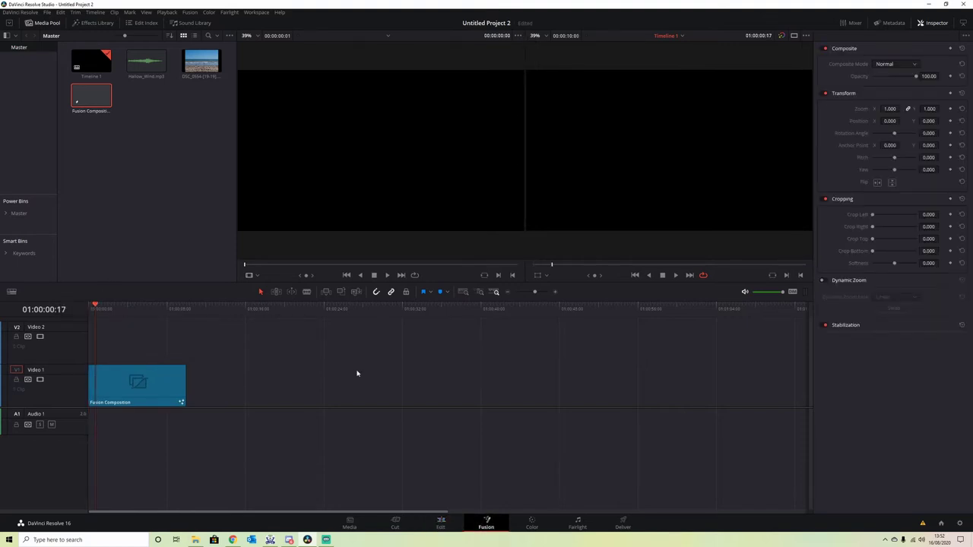
{"action": "left_click_drag", "start_coordinate": [263, 309], "coordinate": [609, 380]}
{"action": "left_click", "coordinate": [570, 389]}
{"action": "left_click_drag", "start_coordinate": [205, 234], "coordinate": [159, 234]}
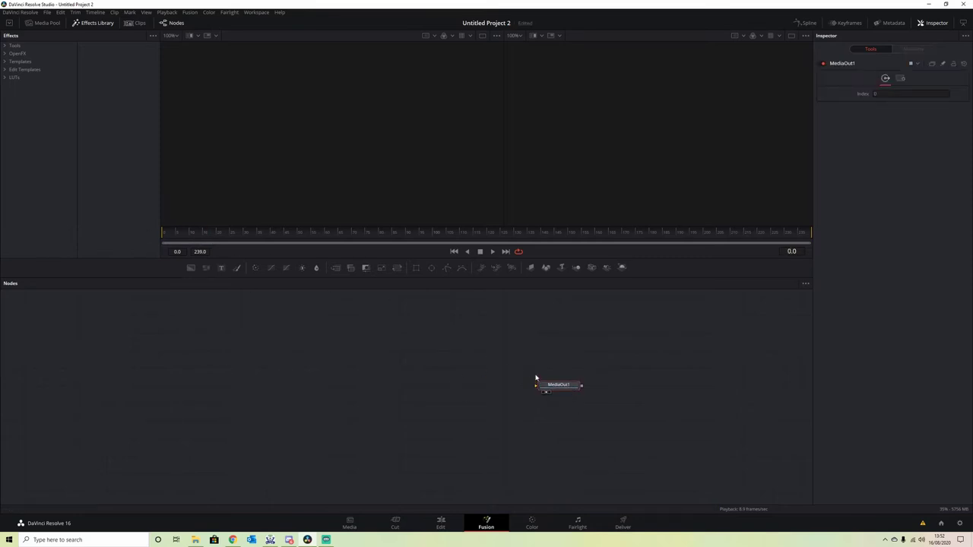
- Add a Text node reading 'FUSION BOMB' and move MediaOut1 further right
{"action": "left_click_drag", "start_coordinate": [222, 268], "coordinate": [243, 392]}
{"action": "left_click", "coordinate": [911, 150]}
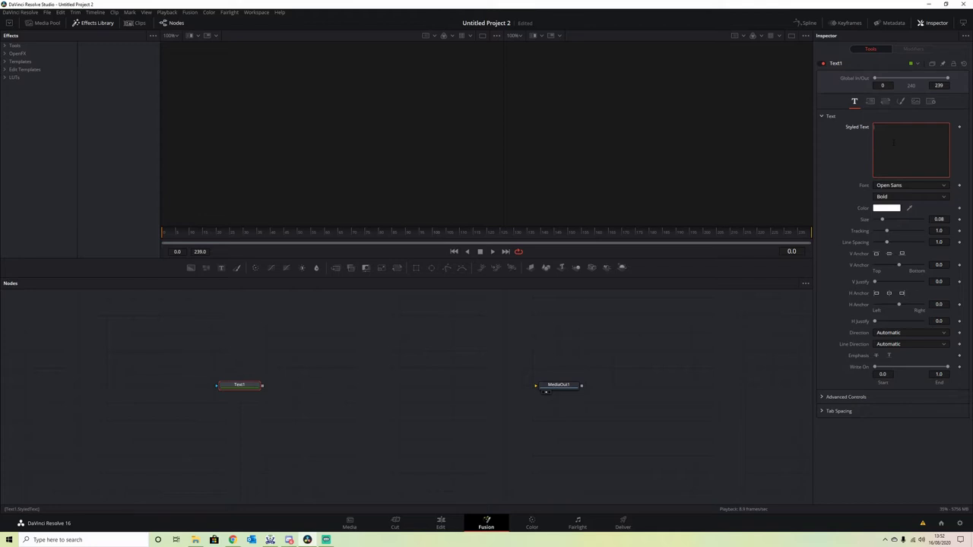
{"action": "type", "text": "FUSION "}
{"action": "type", "text": "BOMB"}
{"action": "left_click", "coordinate": [241, 386]}
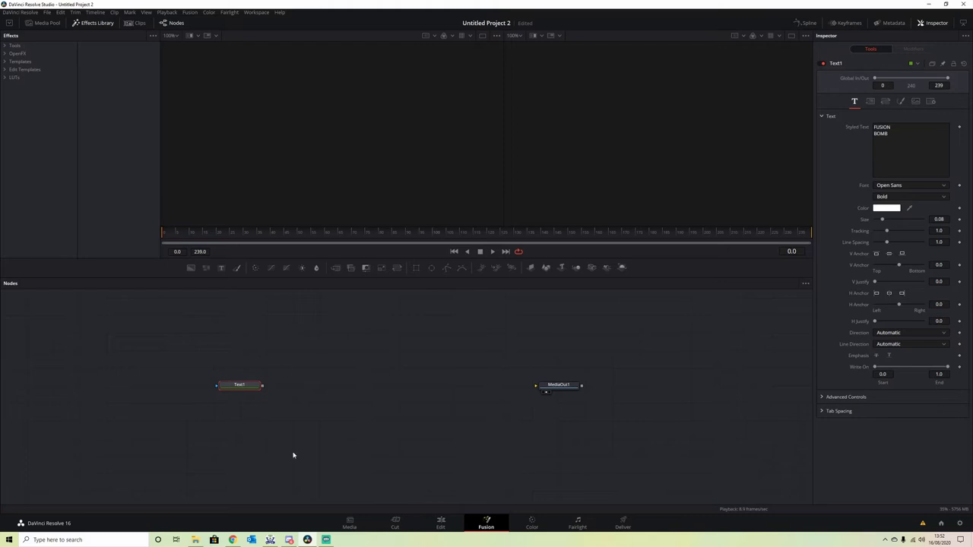
{"action": "left_click_drag", "start_coordinate": [558, 386], "coordinate": [612, 386]}
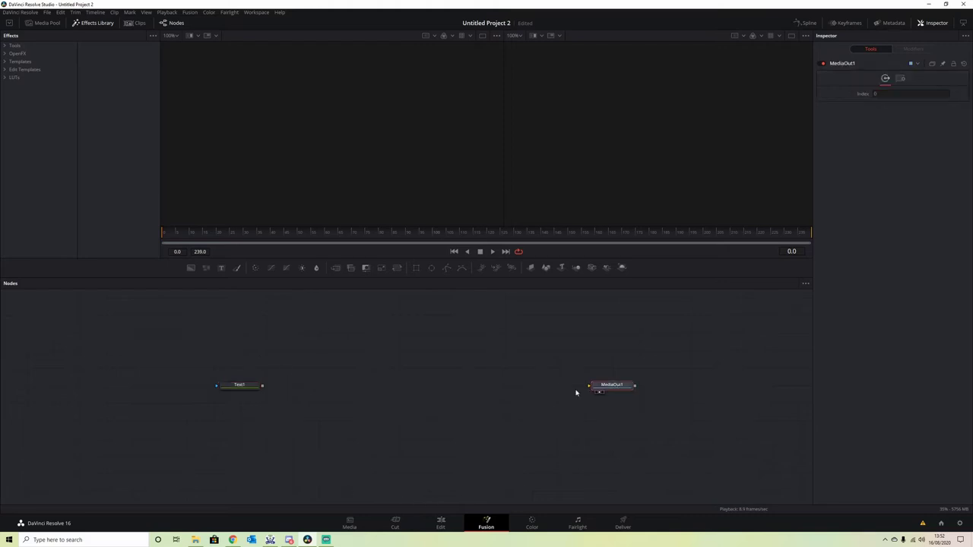
{"action": "left_click", "coordinate": [242, 385]}
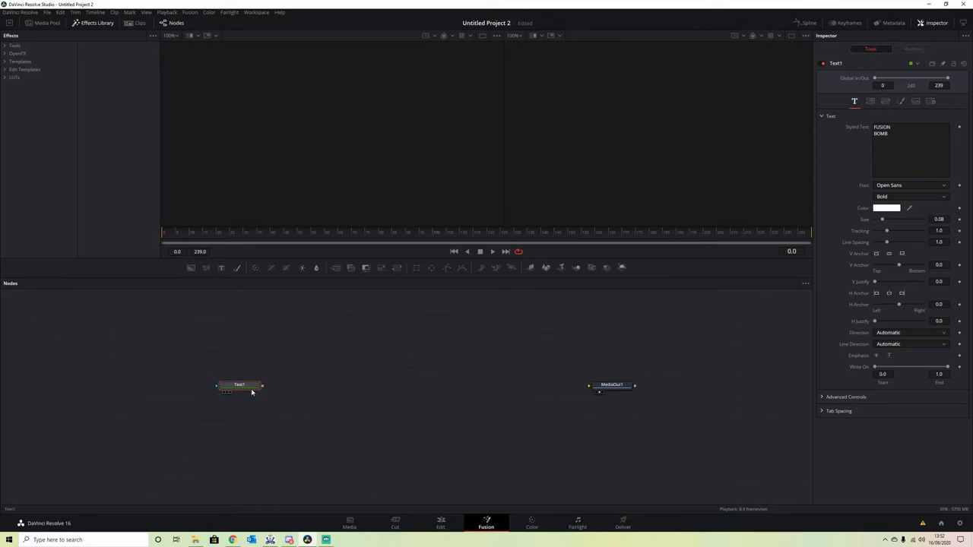
- Add three Matte Control nodes and rename the first one 'Text_reveal_Matte'
{"action": "left_click_drag", "start_coordinate": [364, 269], "coordinate": [332, 354]}
{"action": "left_click_drag", "start_coordinate": [366, 269], "coordinate": [320, 391]}
{"action": "left_click_drag", "start_coordinate": [365, 269], "coordinate": [333, 422]}
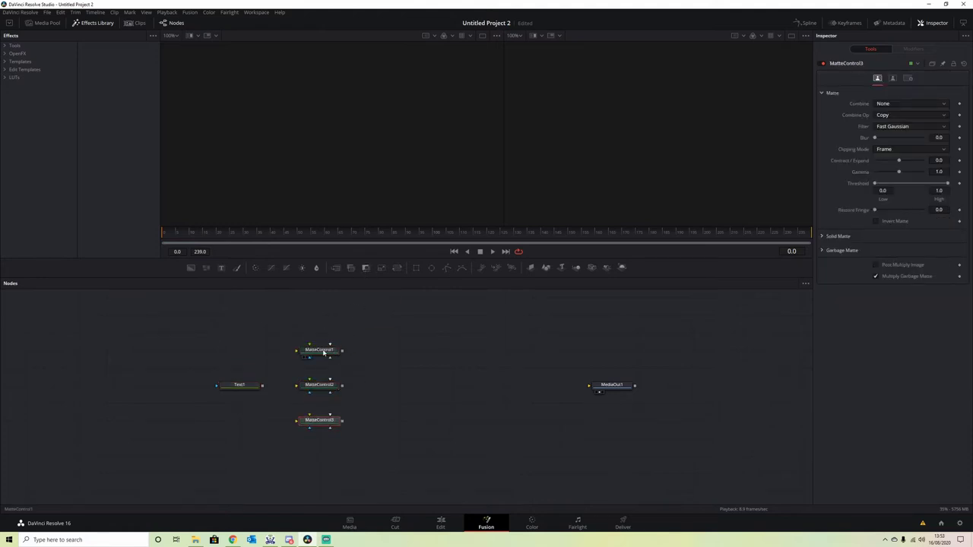
{"action": "left_click", "coordinate": [325, 350]}
{"action": "key", "text": "F2"}
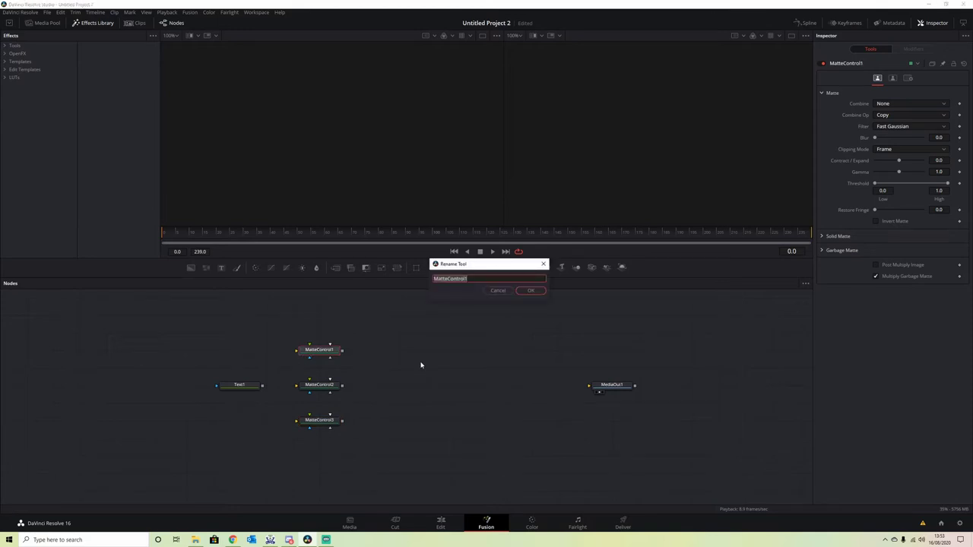
{"action": "type", "text": "Text_reveal_Matte"}
{"action": "key", "text": "Return"}
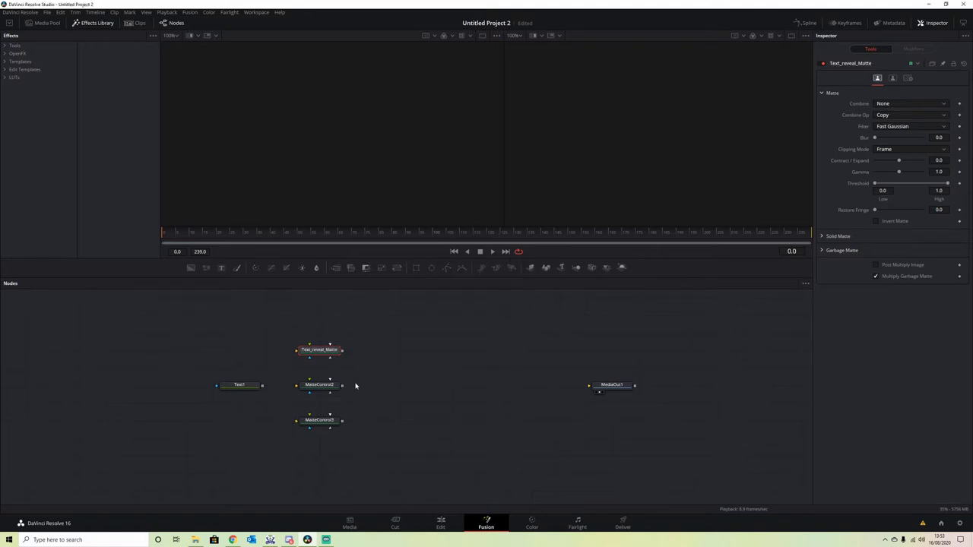
- Rename the other two Matte Control nodes 'Glow_Matte' and 'Particle_Matte'
{"action": "left_click", "coordinate": [330, 388]}
{"action": "key", "text": "F2"}
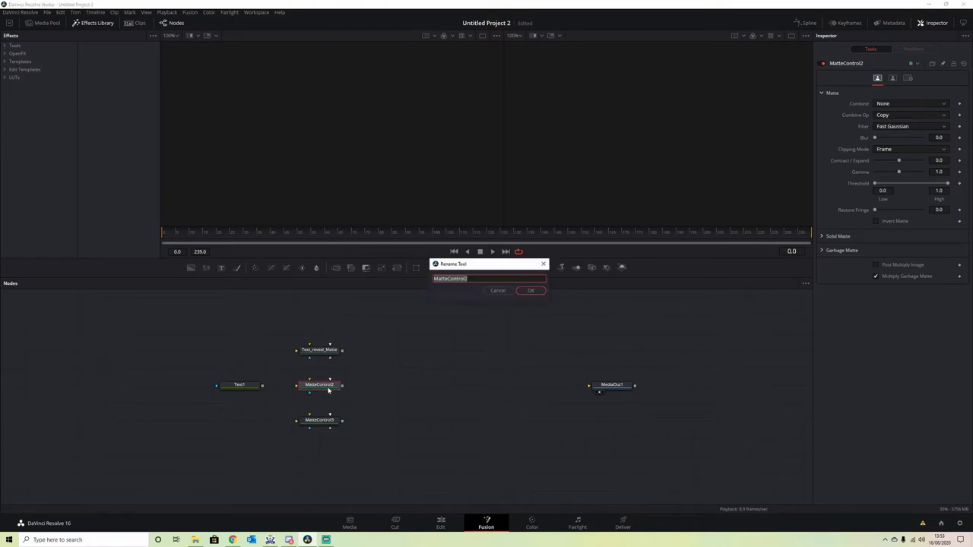
{"action": "type", "text": "Glow_#M"}
{"action": "key", "text": "BackSpace"}
{"action": "key", "text": "BackSpace"}
{"action": "type", "text": "Matte"}
{"action": "left_click", "coordinate": [529, 293]}
{"action": "left_click", "coordinate": [330, 424]}
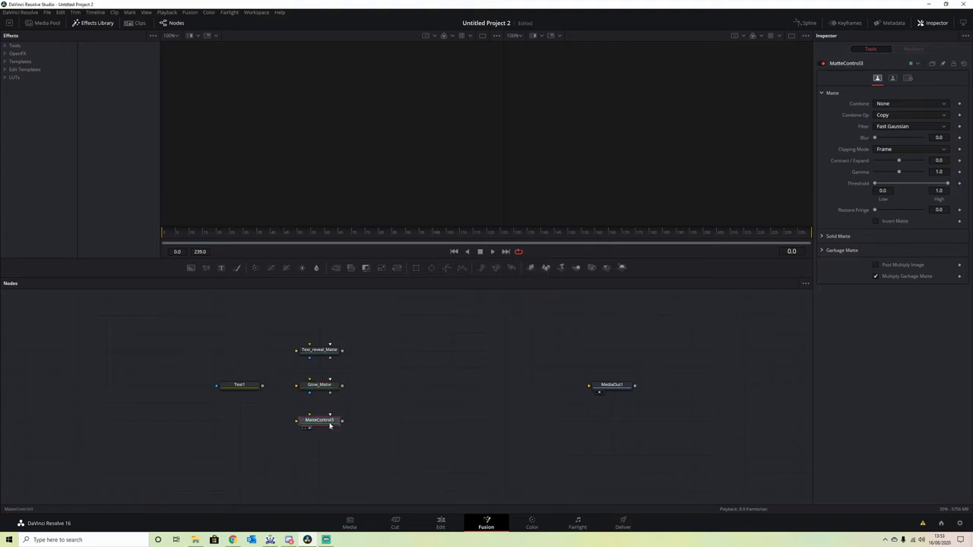
{"action": "key", "text": "F2"}
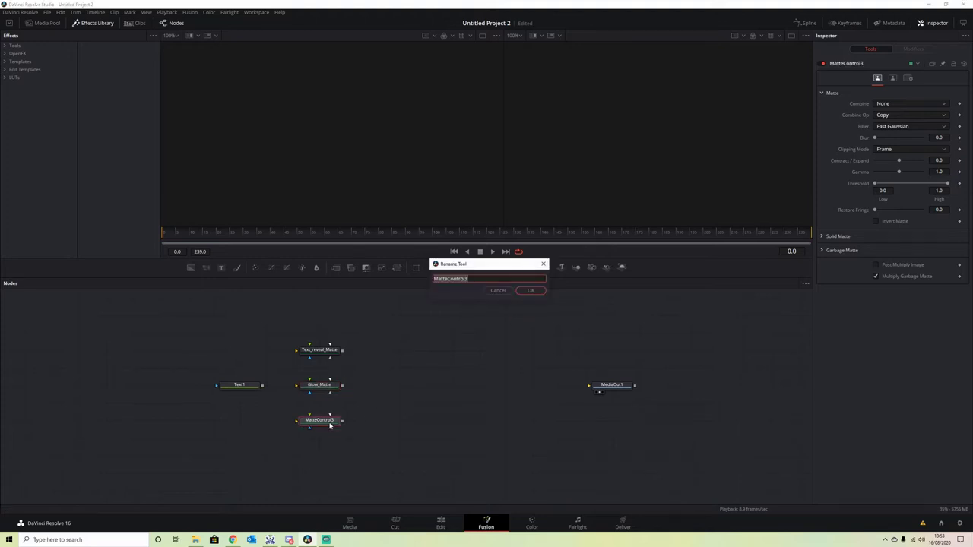
{"action": "type", "text": "Particle_Matte"}
{"action": "left_click", "coordinate": [528, 292]}
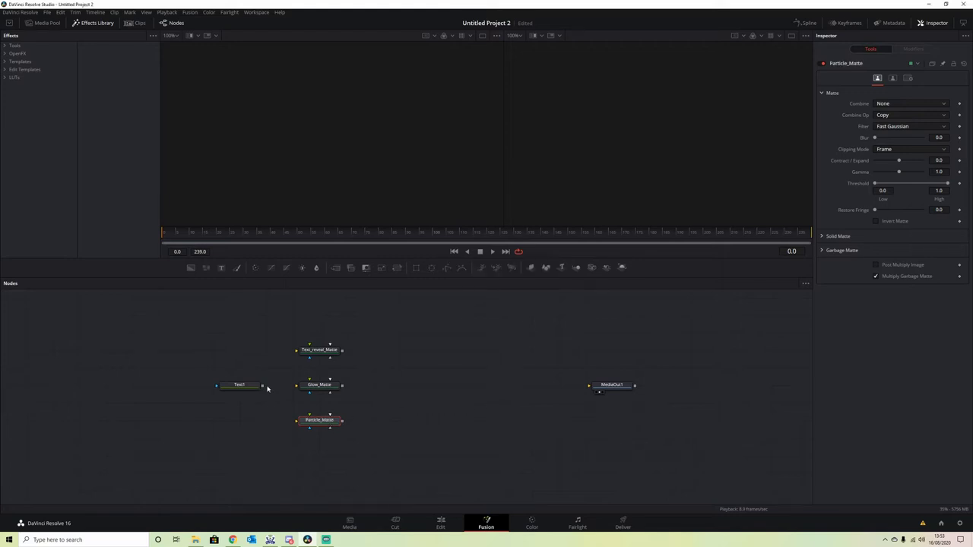
- Connect Text1 to all three matte nodes and raise the text Size to about 0.22
{"action": "left_click_drag", "start_coordinate": [263, 386], "coordinate": [297, 350]}
{"action": "left_click_drag", "start_coordinate": [263, 385], "coordinate": [298, 421]}
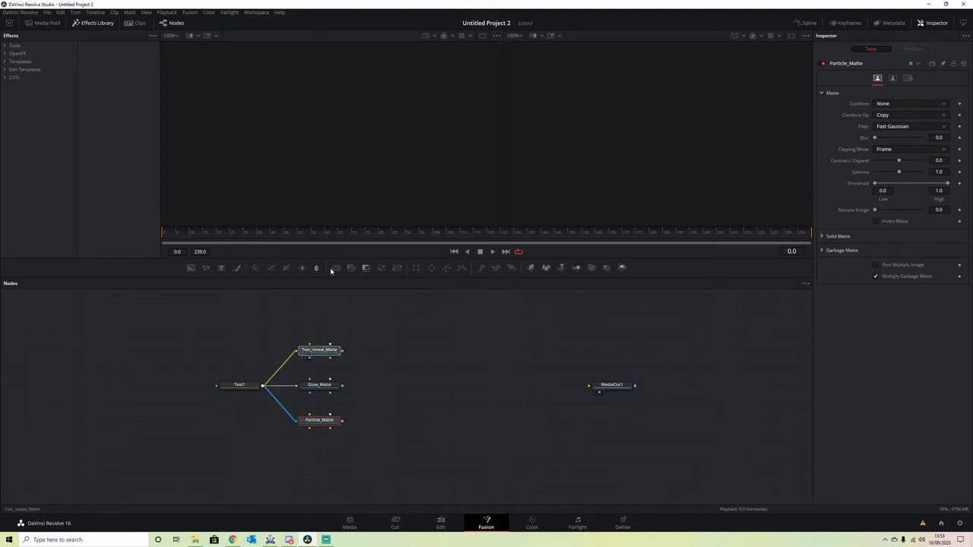
{"action": "left_click", "coordinate": [250, 383]}
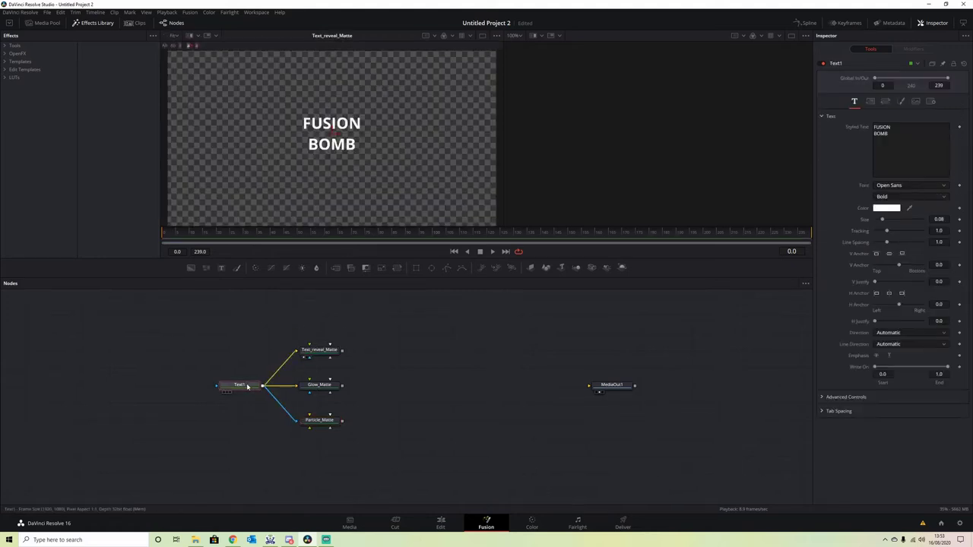
{"action": "left_click_drag", "start_coordinate": [882, 219], "coordinate": [895, 220]}
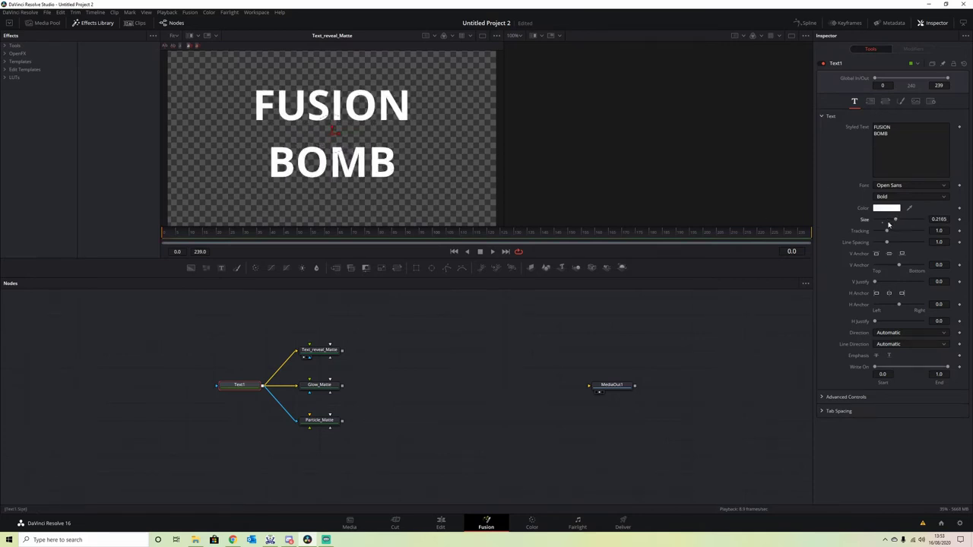
{"action": "left_click", "coordinate": [322, 354]}
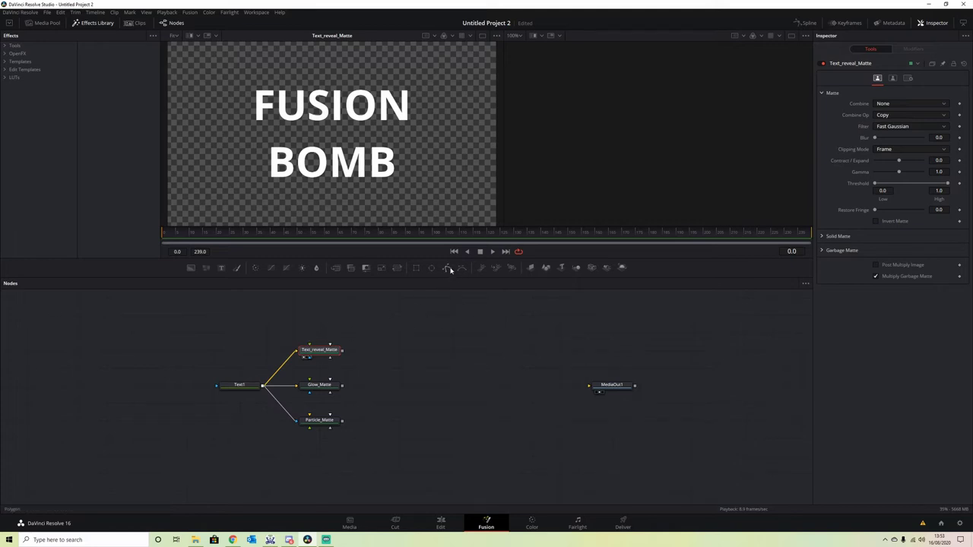
- Add a Polygon mask and draw a small shape at the centre of the FUSION BOMB text
{"action": "left_click_drag", "start_coordinate": [447, 268], "coordinate": [327, 369]}
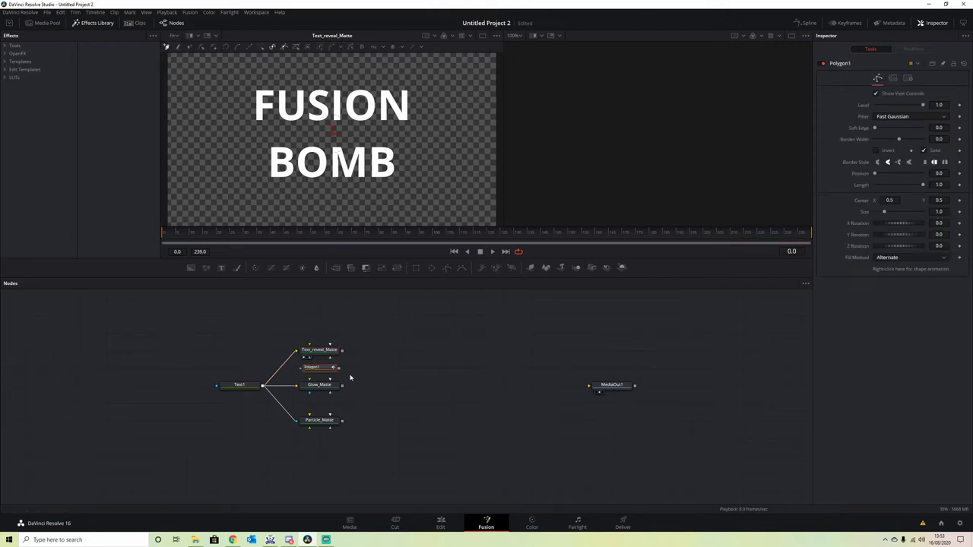
{"action": "scroll", "coordinate": [329, 133], "scroll_direction": "up", "scroll_amount": 2}
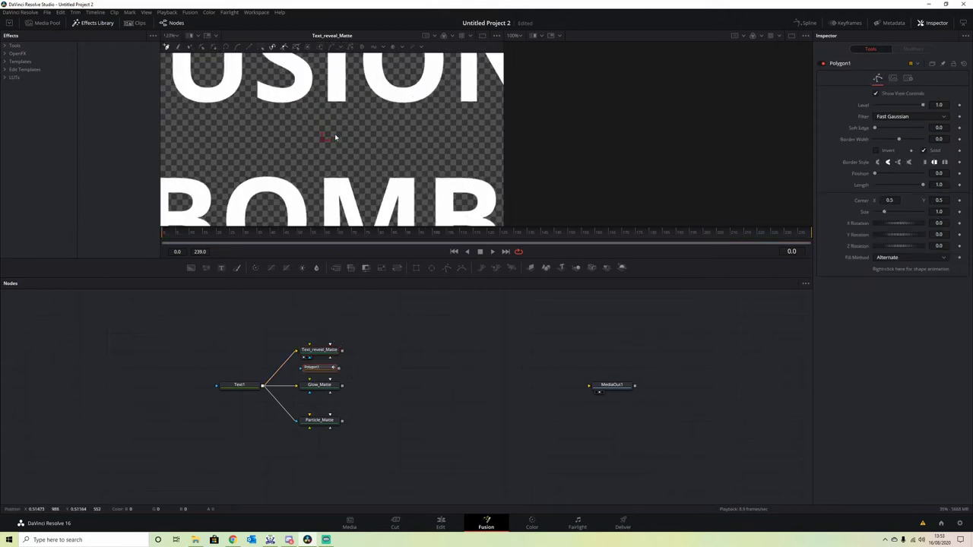
{"action": "mouse_move", "coordinate": [313, 139]}
{"action": "left_mouse_down"}
{"action": "mouse_move", "coordinate": [326, 158]}
{"action": "mouse_move", "coordinate": [339, 161]}
{"action": "mouse_move", "coordinate": [354, 148]}
{"action": "mouse_move", "coordinate": [328, 129]}
{"action": "left_mouse_up"}
{"action": "scroll", "coordinate": [349, 165], "scroll_direction": "down", "scroll_amount": 2}
{"action": "scroll", "coordinate": [350, 166], "scroll_direction": "down", "scroll_amount": 2}
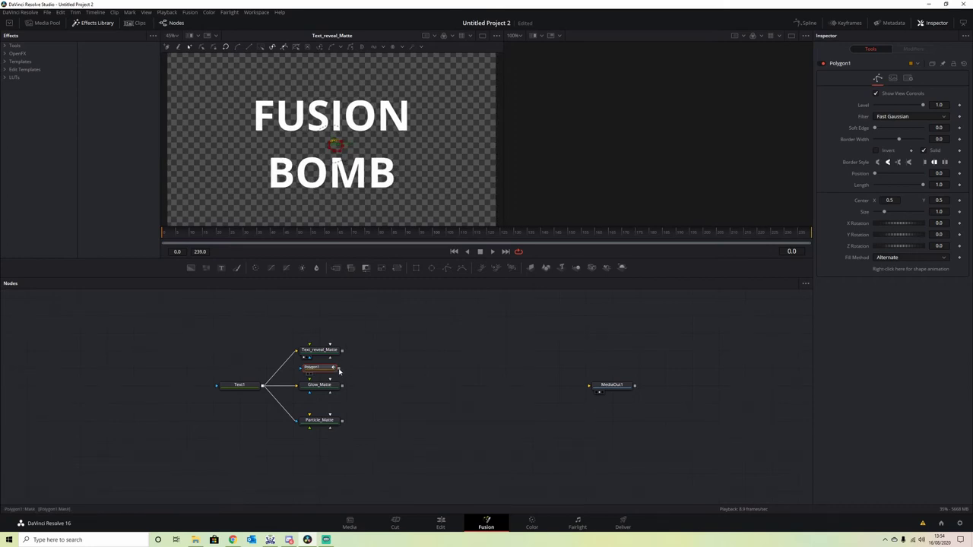
- Connect Polygon1 as Text_reveal_Matte's garbage matte and save the project
{"action": "left_click_drag", "start_coordinate": [339, 369], "coordinate": [327, 350]}
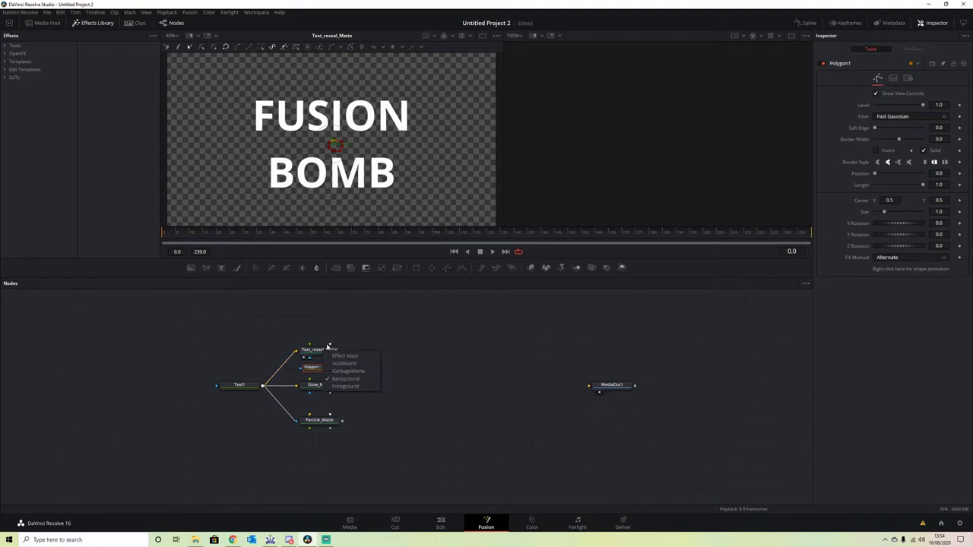
{"action": "left_click", "coordinate": [362, 373]}
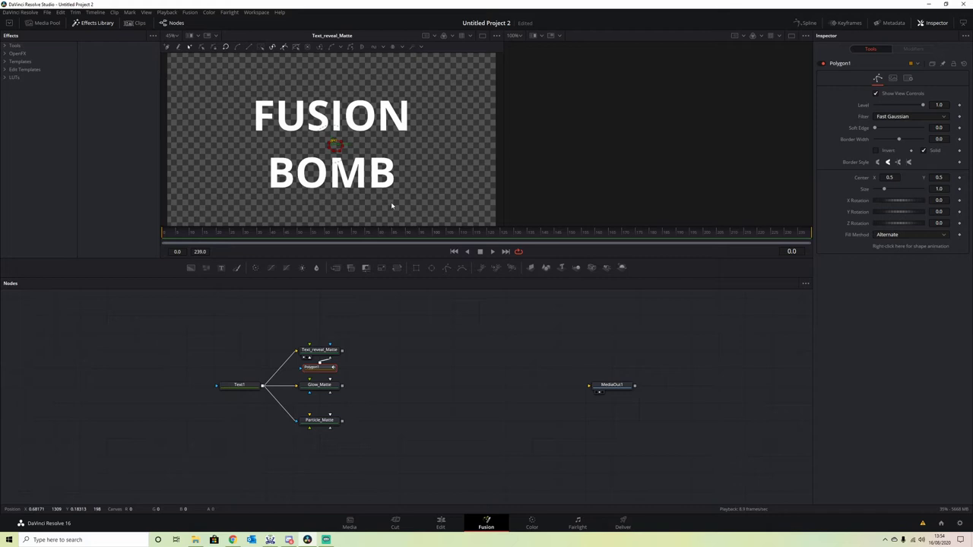
{"action": "key", "text": "ctrl+s"}
- At frame 130, stretch the polygon mask's corners outward past the frame edges
{"action": "left_click", "coordinate": [514, 235]}
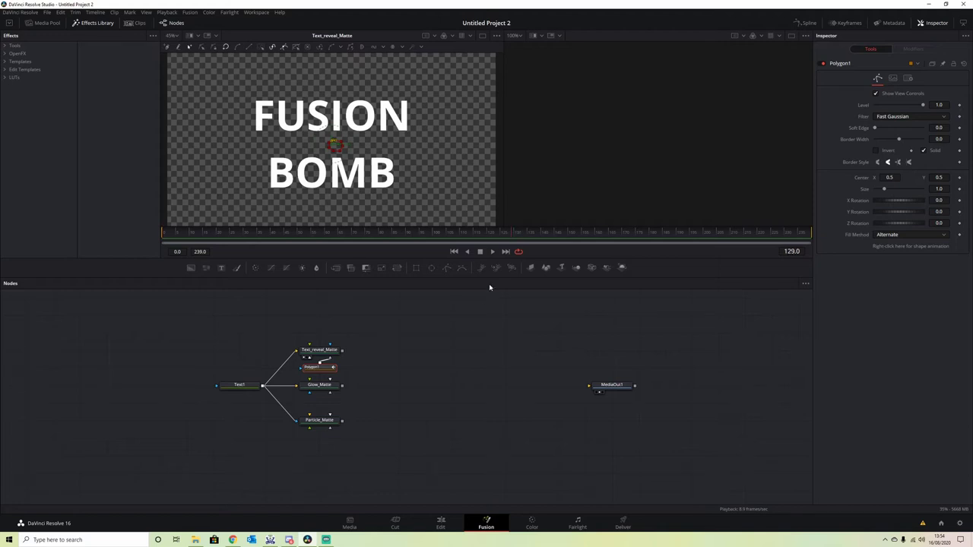
{"action": "left_click", "coordinate": [515, 234]}
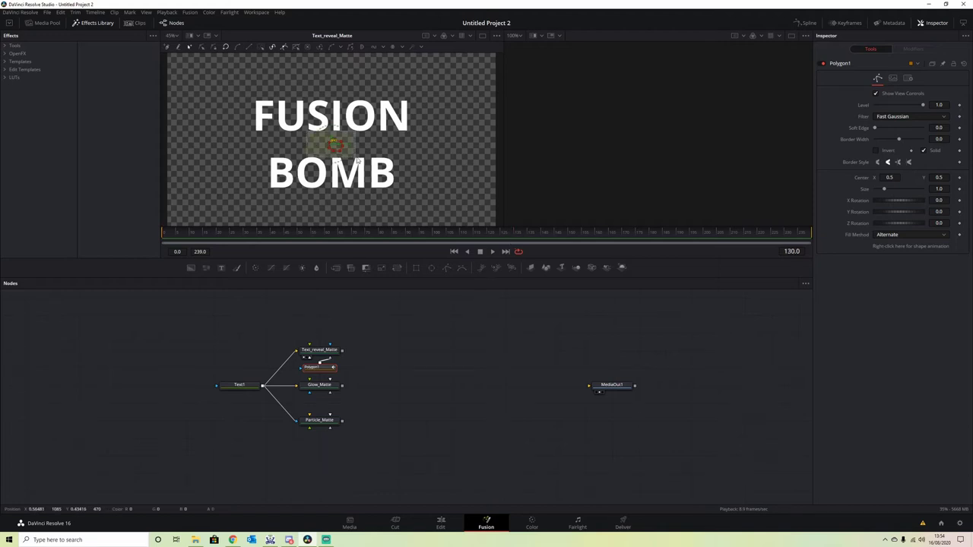
{"action": "left_click", "coordinate": [345, 206]}
{"action": "left_click_drag", "start_coordinate": [340, 142], "coordinate": [450, 78]}
{"action": "left_click_drag", "start_coordinate": [326, 156], "coordinate": [210, 225]}
{"action": "left_click_drag", "start_coordinate": [451, 80], "coordinate": [477, 55]}
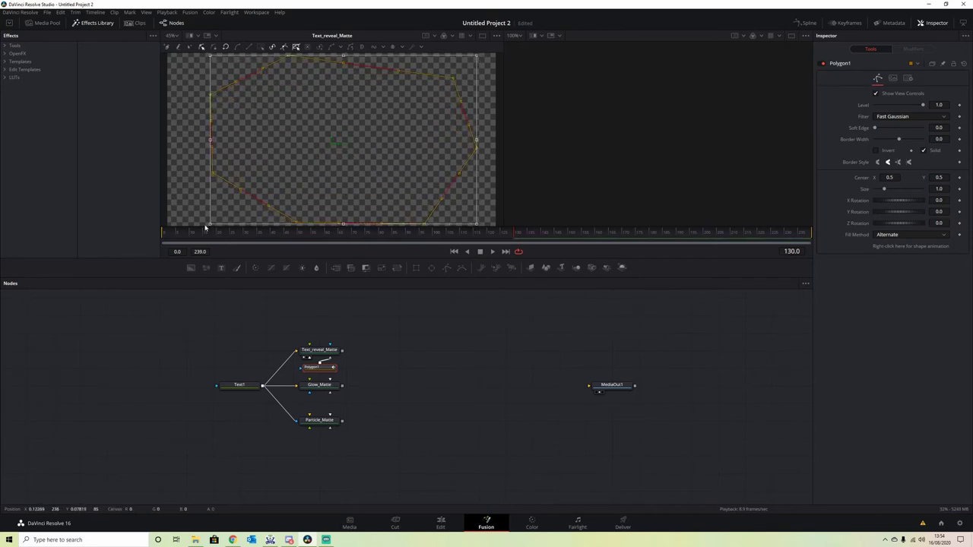
{"action": "left_click_drag", "start_coordinate": [206, 227], "coordinate": [184, 229]}
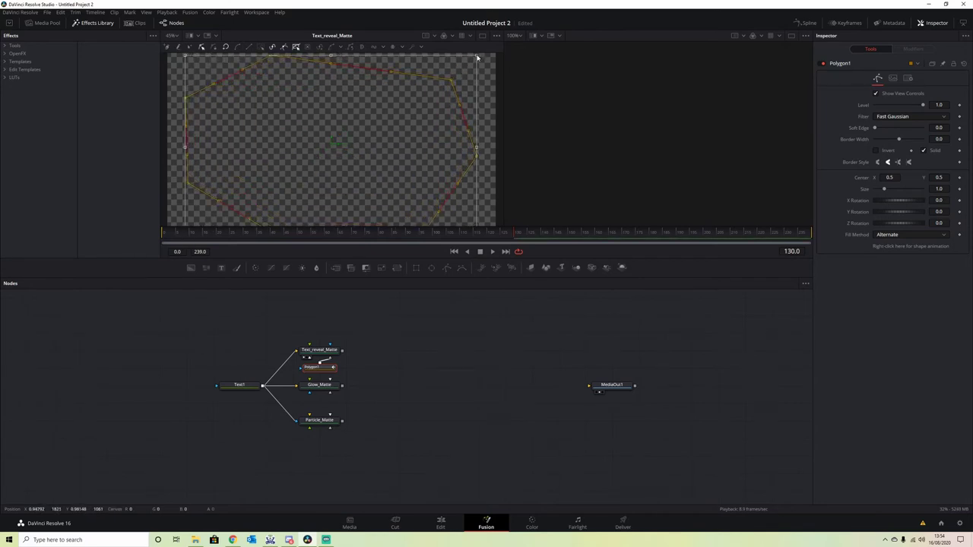
{"action": "left_click_drag", "start_coordinate": [477, 57], "coordinate": [484, 50]}
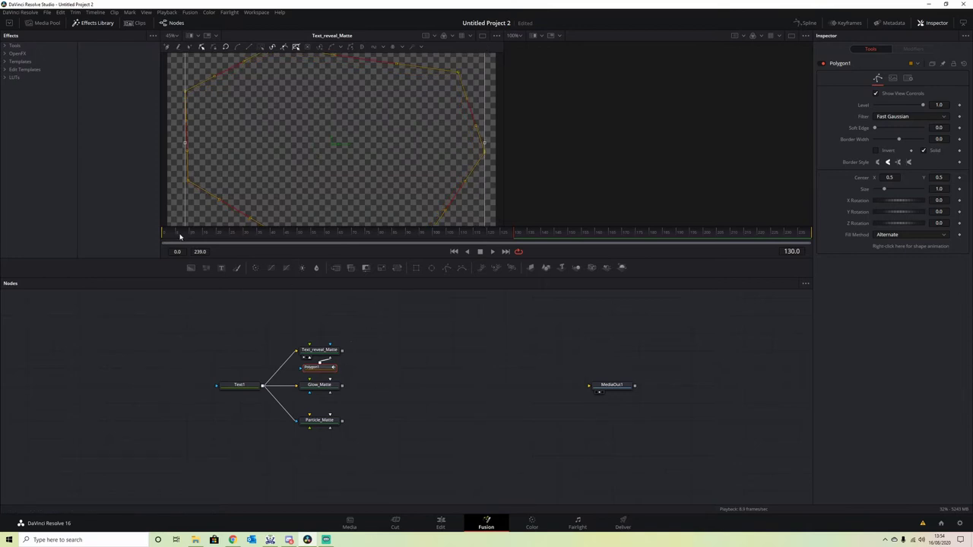
- Play back the growing polygon animation from the start
{"action": "left_click_drag", "start_coordinate": [180, 237], "coordinate": [166, 236]}
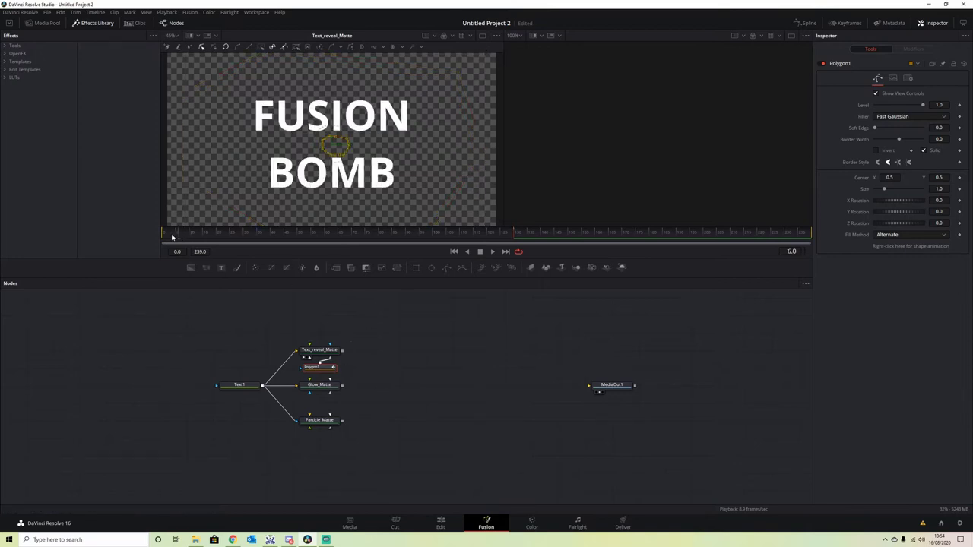
{"action": "left_click", "coordinate": [492, 252]}
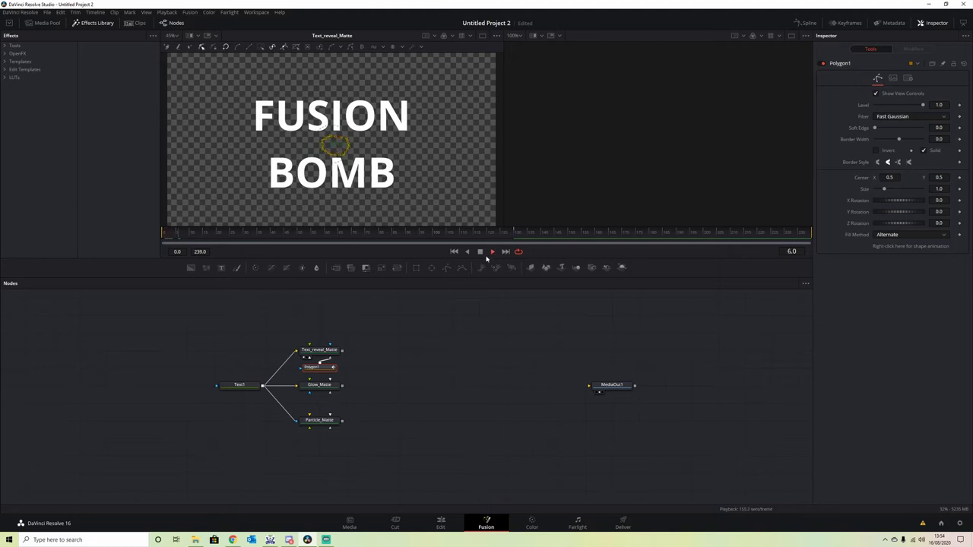
{"action": "left_click", "coordinate": [480, 253]}
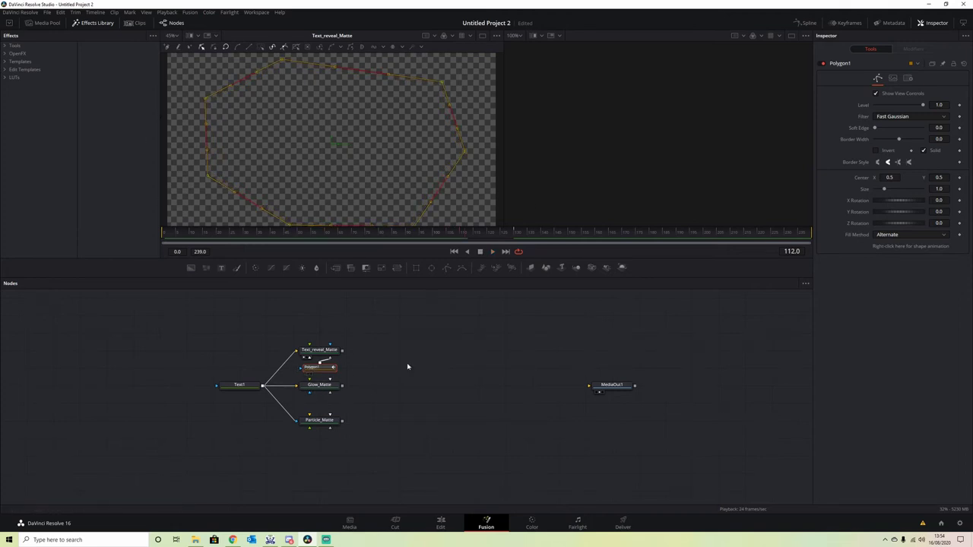
- Invert Polygon1 and preview the FUSION BOMB text revealing outward
{"action": "left_click", "coordinate": [875, 150]}
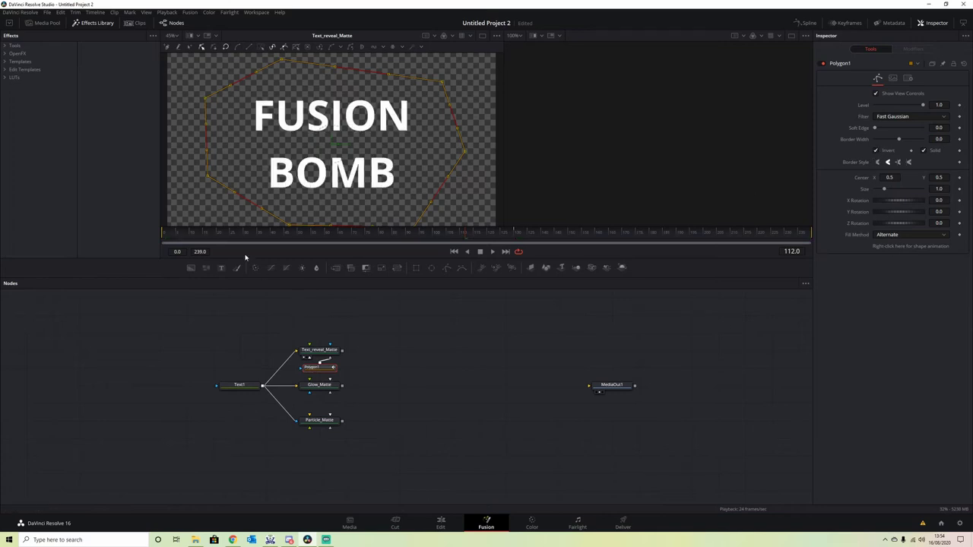
{"action": "left_click", "coordinate": [174, 239]}
{"action": "left_click", "coordinate": [492, 252]}
{"action": "left_click", "coordinate": [480, 252]}
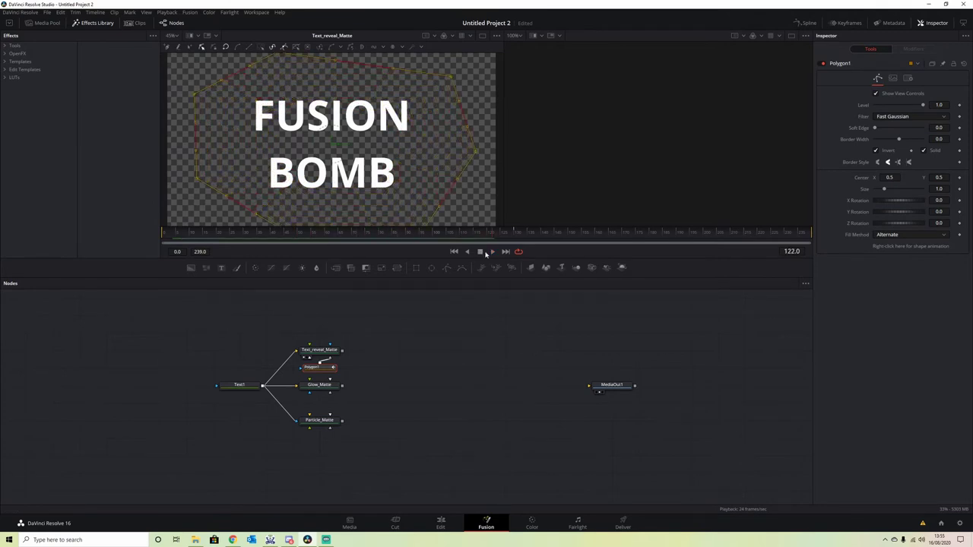
{"action": "left_click_drag", "start_coordinate": [334, 236], "coordinate": [410, 234]}
{"action": "key", "text": "Home"}
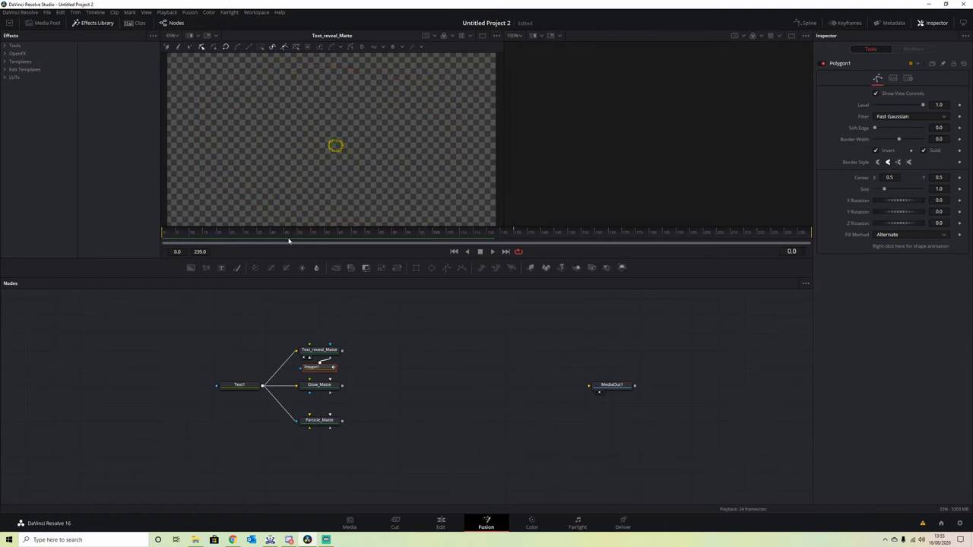
{"action": "left_click", "coordinate": [200, 235]}
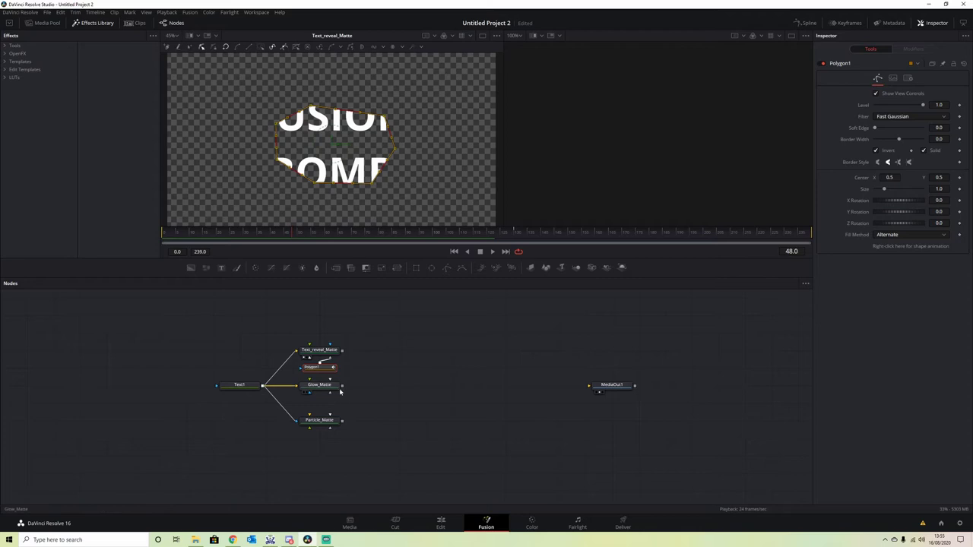
- Paste a linked instance of Polygon1 as Instance_Polygon1 in the node editor
{"action": "left_click_drag", "start_coordinate": [309, 386], "coordinate": [363, 386]}
{"action": "left_click", "coordinate": [320, 372]}
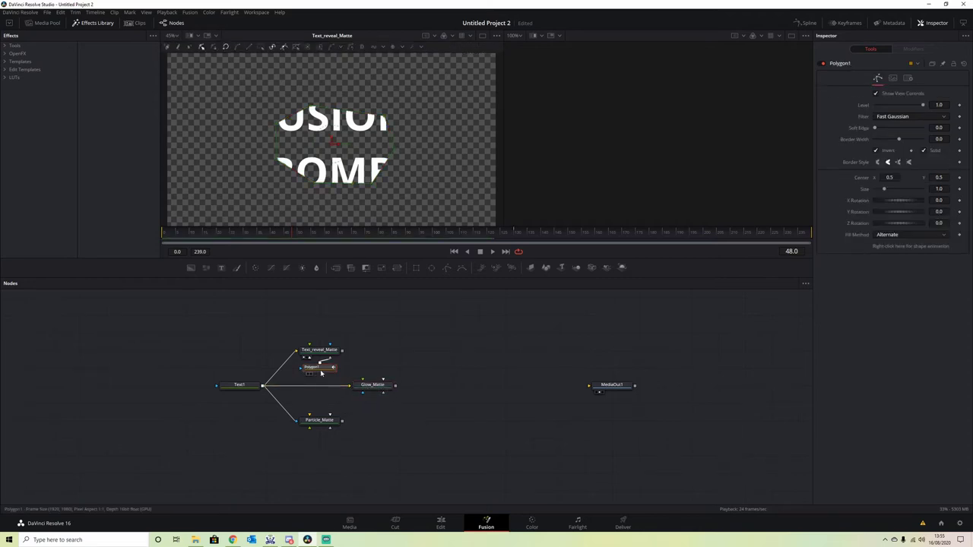
{"action": "right_click", "coordinate": [304, 396]}
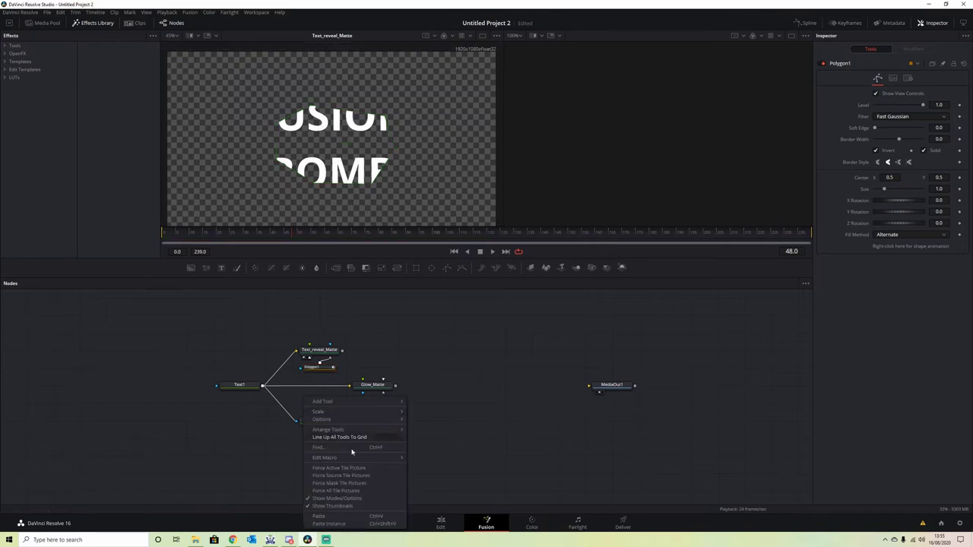
{"action": "left_click", "coordinate": [352, 525]}
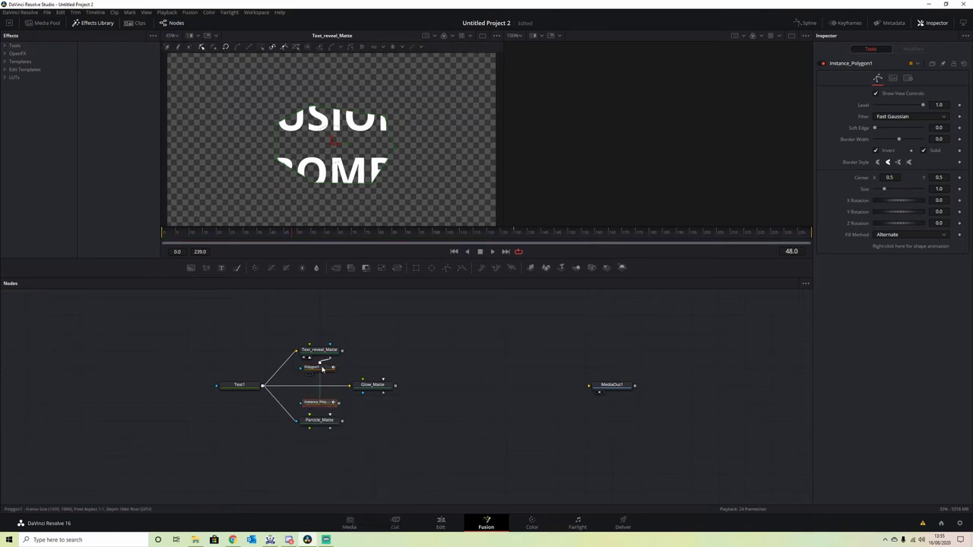
{"action": "left_click", "coordinate": [322, 369]}
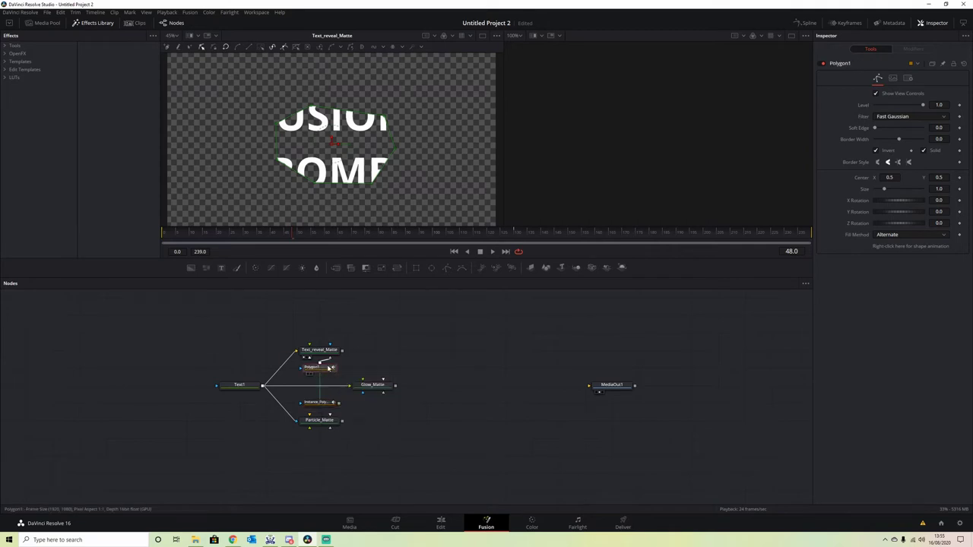
{"action": "left_click", "coordinate": [324, 408]}
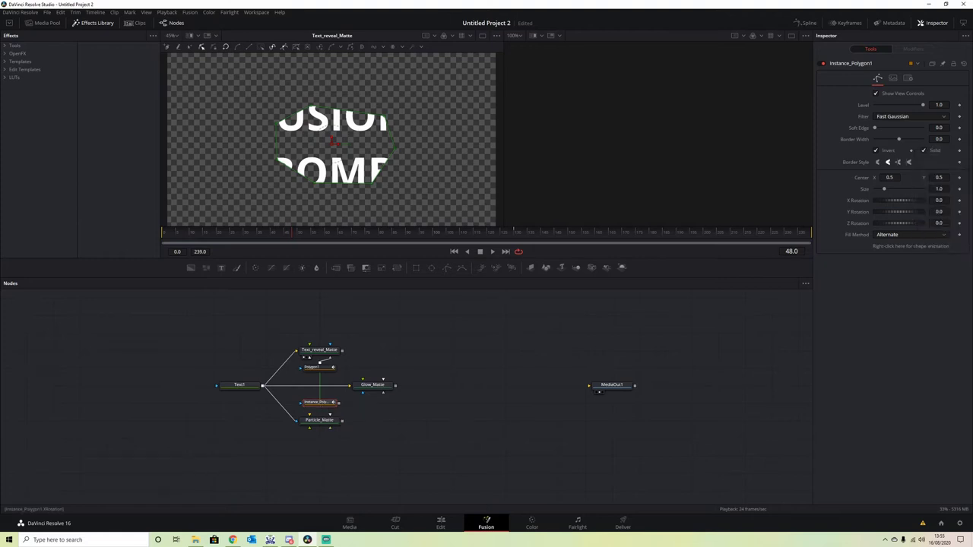
- Deinstance Border Width, turn off Solid, set width 0.013 and feed the outline into Glow_Matte
{"action": "right_click", "coordinate": [901, 140]}
{"action": "left_click", "coordinate": [931, 208]}
{"action": "left_click", "coordinate": [924, 151]}
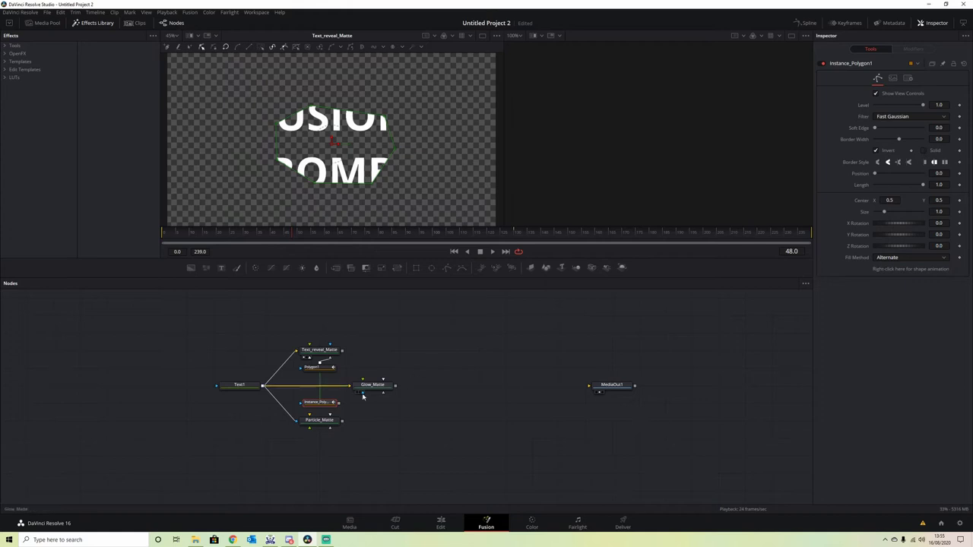
{"action": "left_click_drag", "start_coordinate": [900, 140], "coordinate": [902, 140]}
{"action": "left_click_drag", "start_coordinate": [339, 403], "coordinate": [363, 188]}
{"action": "left_click", "coordinate": [421, 411]}
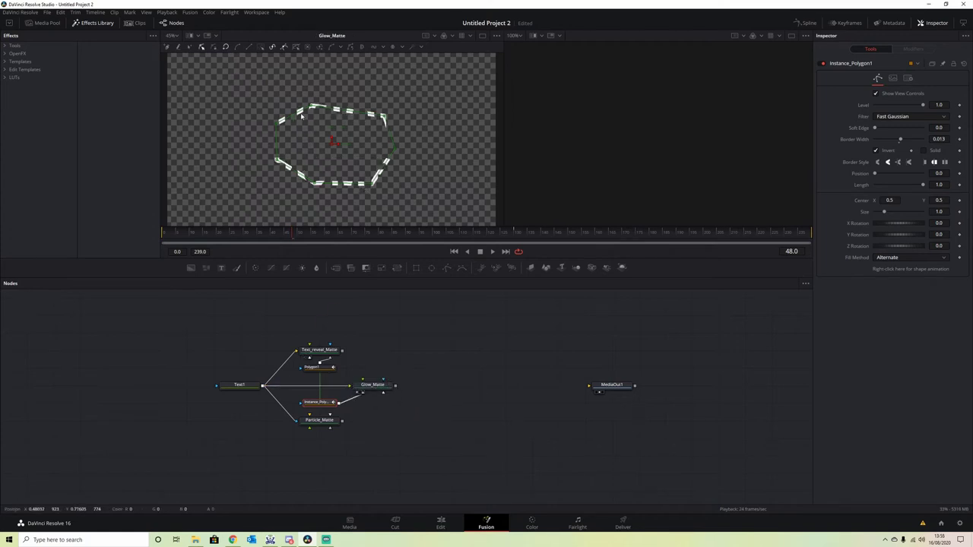
{"action": "left_click_drag", "start_coordinate": [259, 241], "coordinate": [251, 222]}
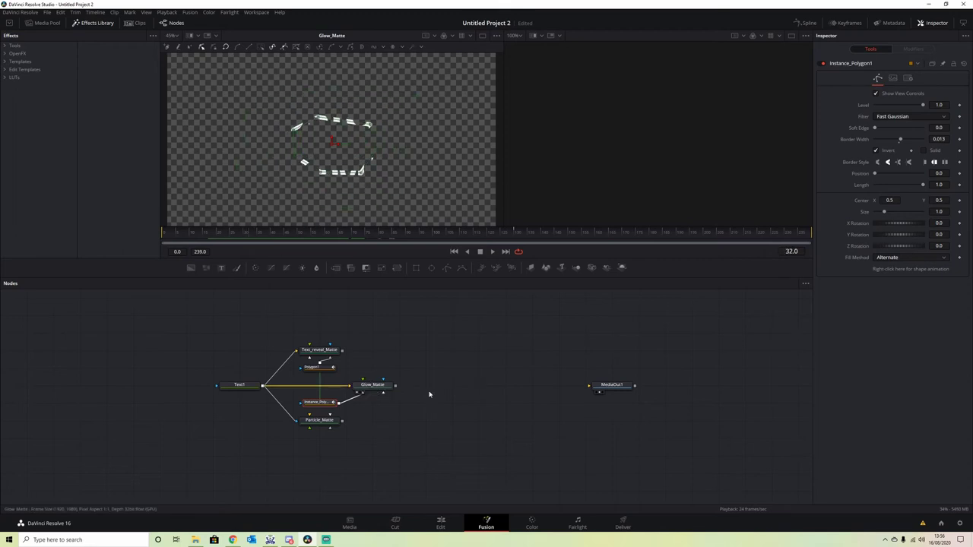
{"action": "left_click", "coordinate": [371, 384]}
- Add a Glow node after Glow_Matte using the tool search
{"action": "key", "text": "shift+space"}
{"action": "type", "text": "glow"}
{"action": "left_click", "coordinate": [462, 175]}
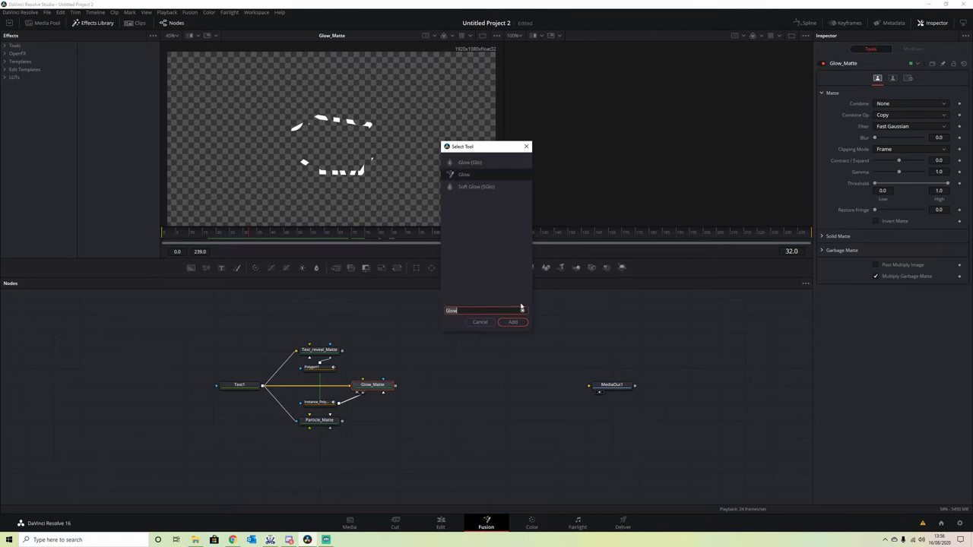
{"action": "left_click", "coordinate": [513, 322]}
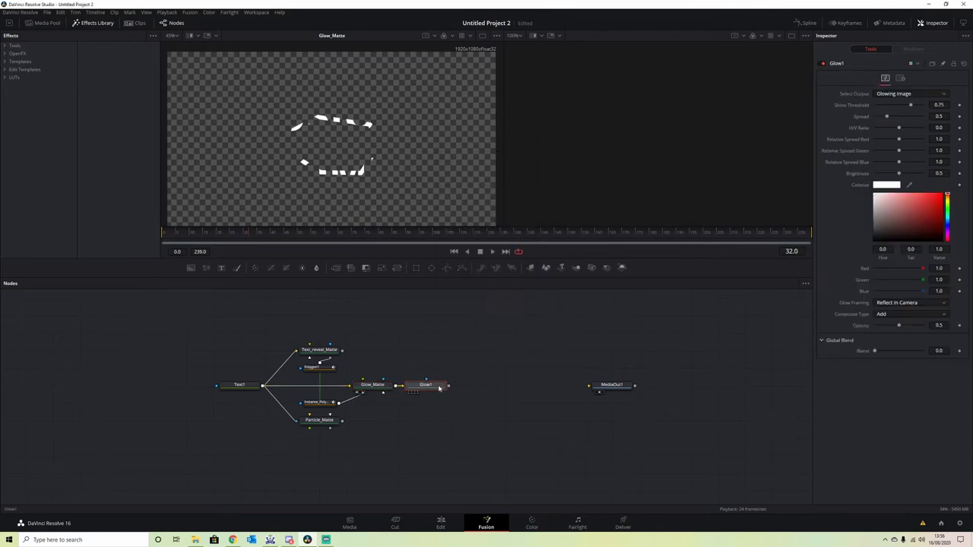
- Colorize Glow1 fully saturated blue and lower its Spread to roughly 0.1
{"action": "left_click", "coordinate": [947, 227]}
{"action": "left_click_drag", "start_coordinate": [933, 213], "coordinate": [942, 195]}
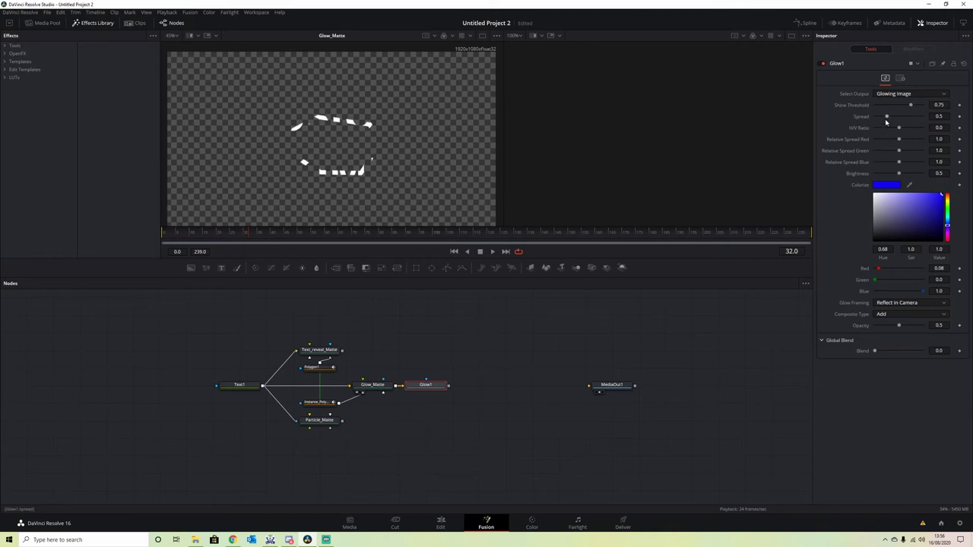
{"action": "left_click_drag", "start_coordinate": [887, 119], "coordinate": [880, 118]}
{"action": "left_click_drag", "start_coordinate": [427, 387], "coordinate": [440, 184]}
{"action": "left_click", "coordinate": [879, 119]}
{"action": "mouse_move", "coordinate": [880, 119]}
{"action": "left_mouse_down"}
{"action": "mouse_move", "coordinate": [889, 106]}
{"action": "mouse_move", "coordinate": [878, 118]}
{"action": "left_mouse_up"}
- Add SoftGlow1 with Gain 1.142 and merge it with Text_reveal_Matte in a new Merge1
{"action": "key", "text": "shift+space"}
{"action": "type", "text": "soft"}
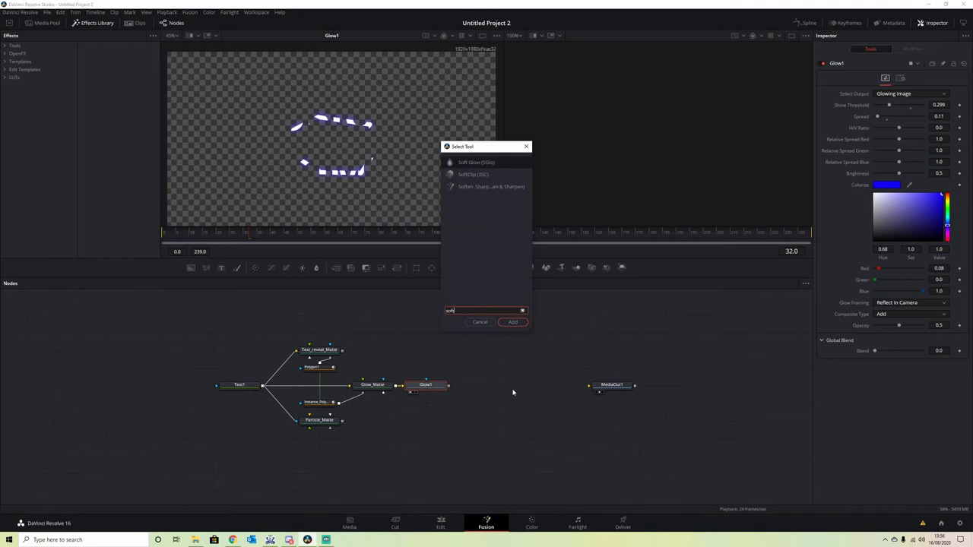
{"action": "type", "text": "g"}
{"action": "left_click", "coordinate": [513, 321]}
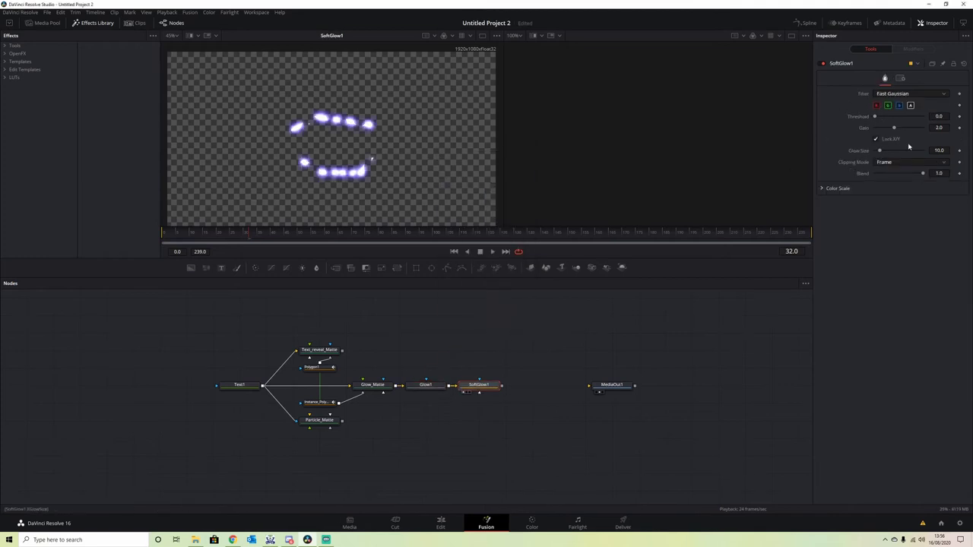
{"action": "left_click_drag", "start_coordinate": [894, 128], "coordinate": [886, 129]}
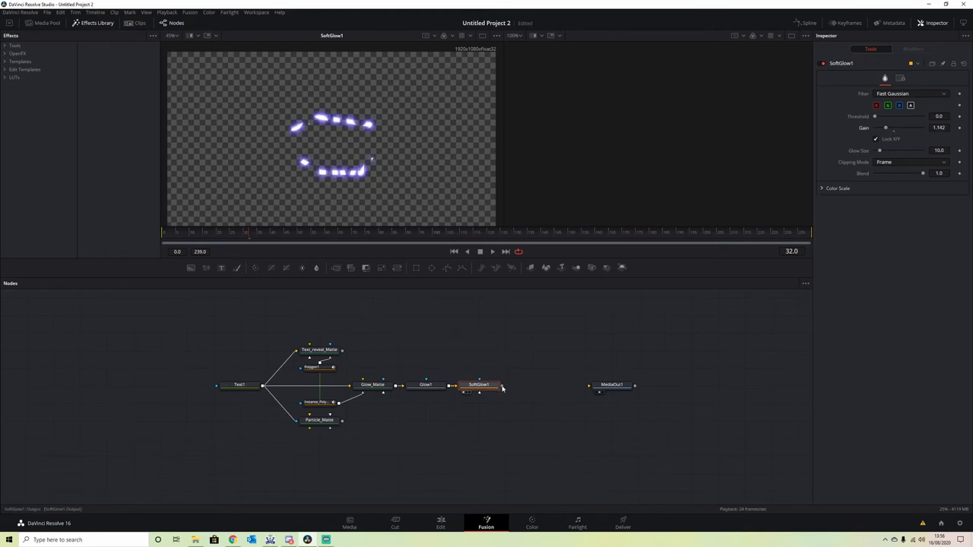
{"action": "left_click_drag", "start_coordinate": [500, 386], "coordinate": [344, 354]}
{"action": "mouse_move", "coordinate": [532, 384]}
{"action": "left_mouse_down"}
{"action": "mouse_move", "coordinate": [532, 350]}
{"action": "mouse_move", "coordinate": [533, 385]}
{"action": "left_mouse_up"}
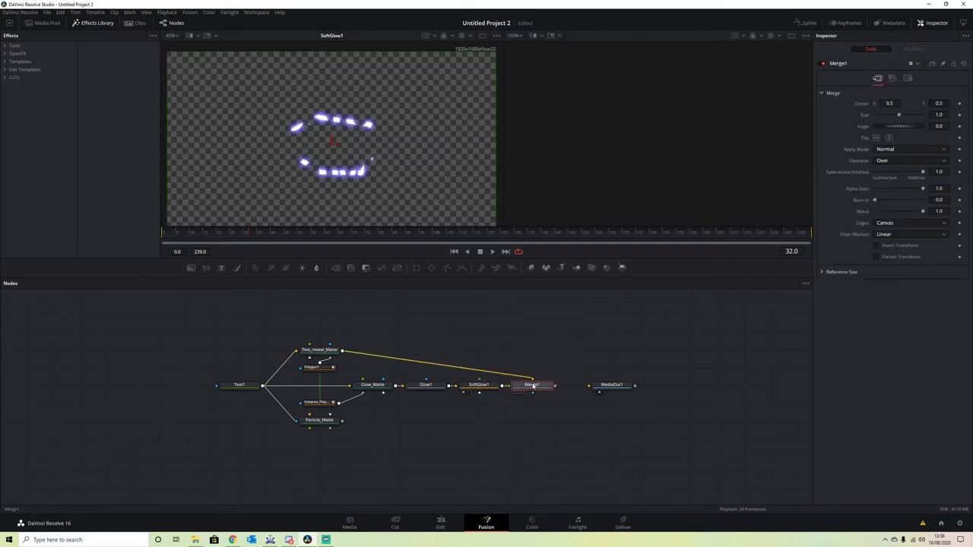
- Route the Text_reveal_Matte link above Merge1, show Merge1 in viewer 2, play, then return to frame 39
{"action": "left_click", "coordinate": [411, 360], "text": "alt"}
{"action": "left_click_drag", "start_coordinate": [410, 360], "coordinate": [532, 352]}
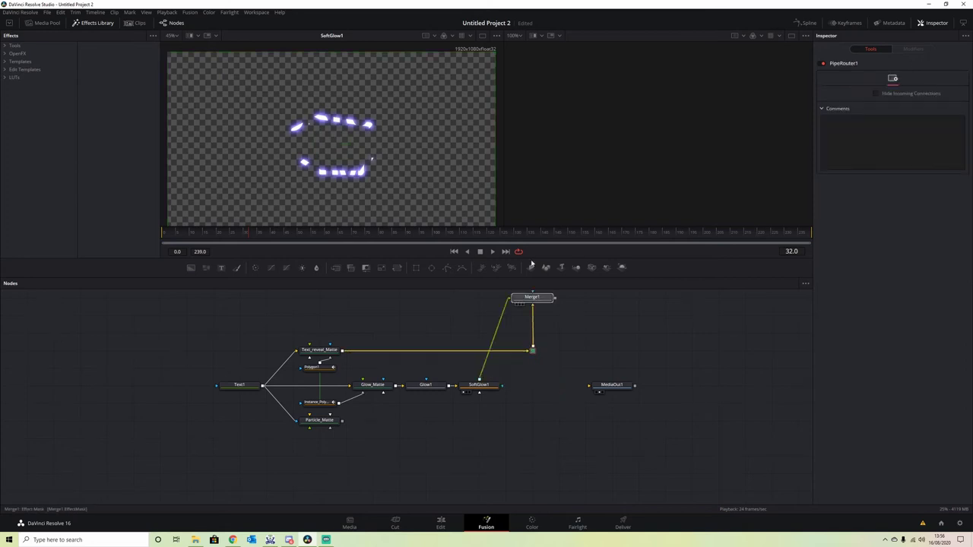
{"action": "key", "text": "2"}
{"action": "left_click", "coordinate": [167, 232]}
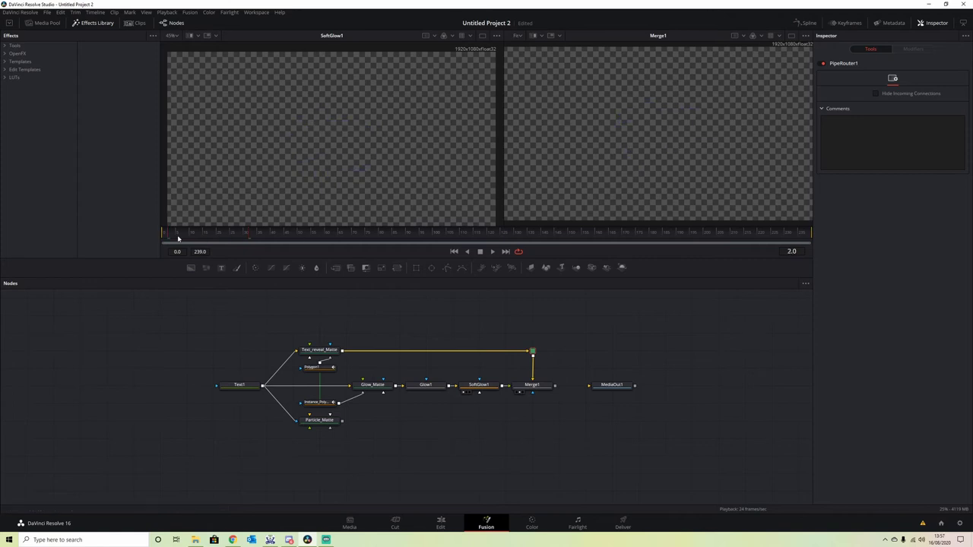
{"action": "left_click", "coordinate": [491, 252]}
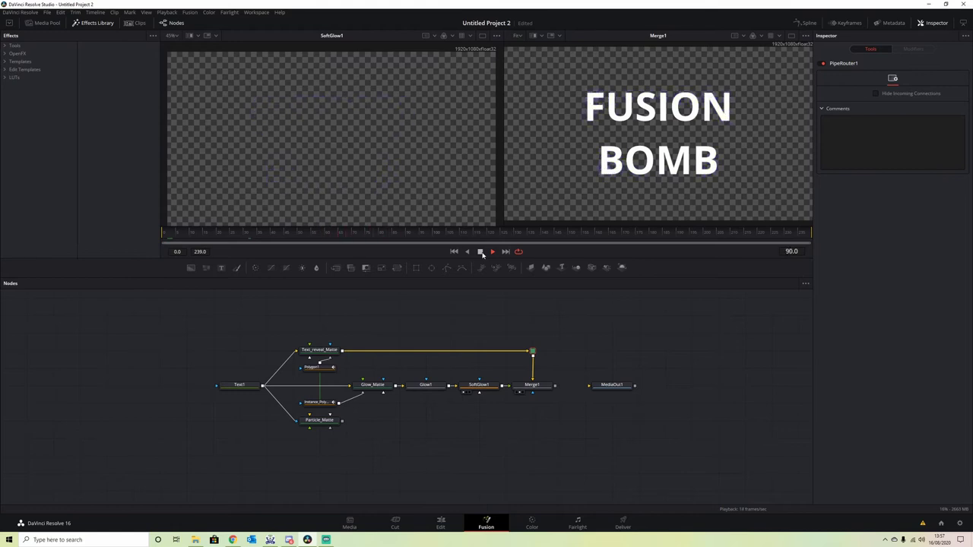
{"action": "left_click", "coordinate": [480, 251]}
{"action": "left_click_drag", "start_coordinate": [371, 240], "coordinate": [269, 248]}
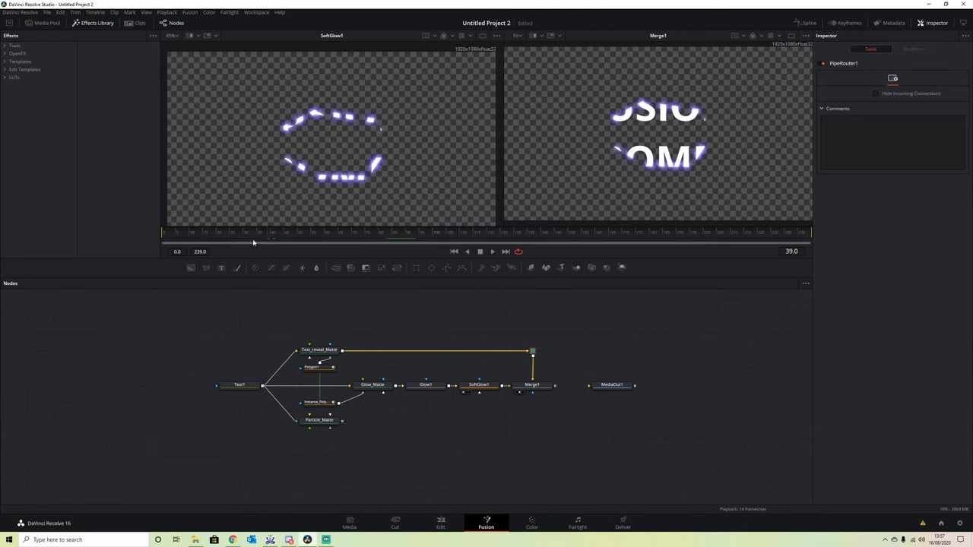
- Soften Polygon1's mask edge to 0.00126, check it in playback, and park the playhead at frame 30
{"action": "left_click", "coordinate": [313, 368]}
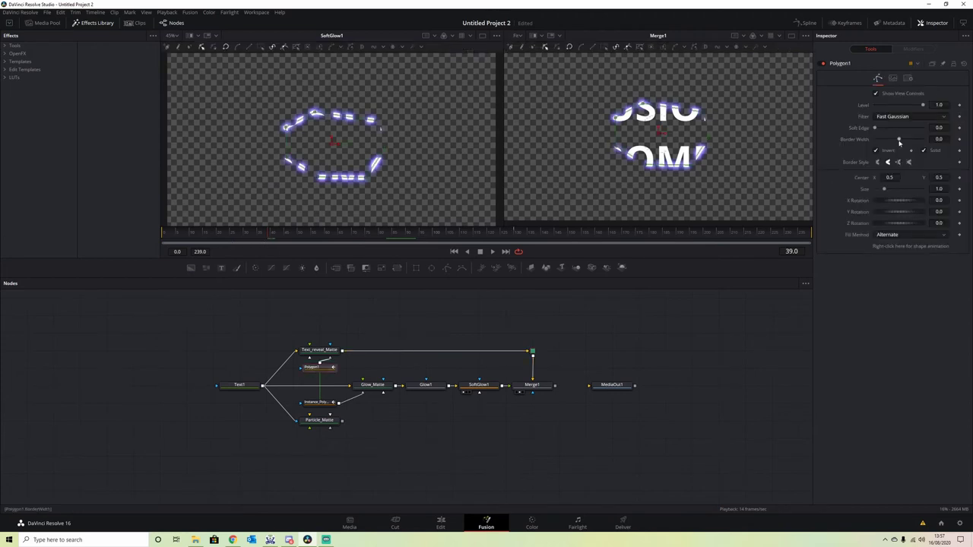
{"action": "left_click_drag", "start_coordinate": [875, 129], "coordinate": [879, 130]}
{"action": "left_click", "coordinate": [492, 252]}
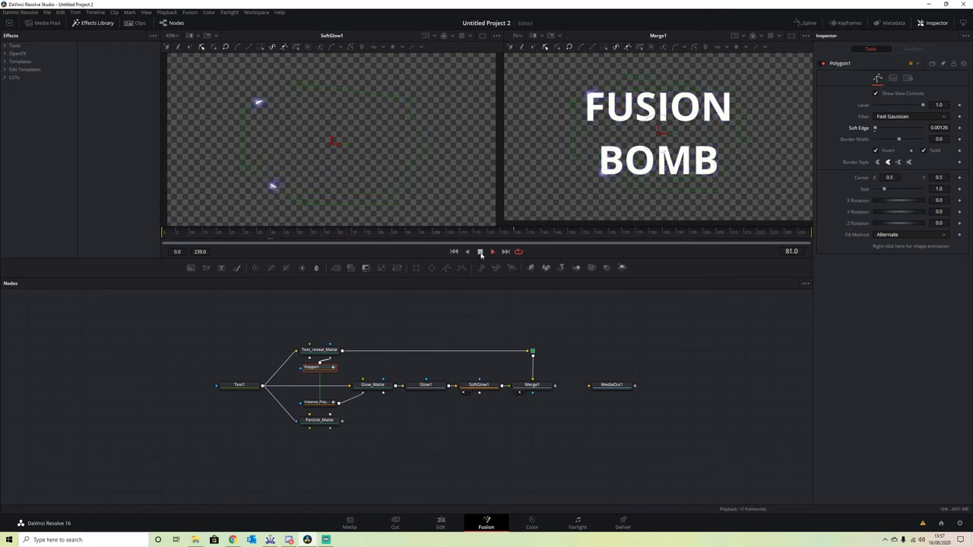
{"action": "left_click", "coordinate": [479, 251]}
{"action": "left_click_drag", "start_coordinate": [407, 240], "coordinate": [170, 241]}
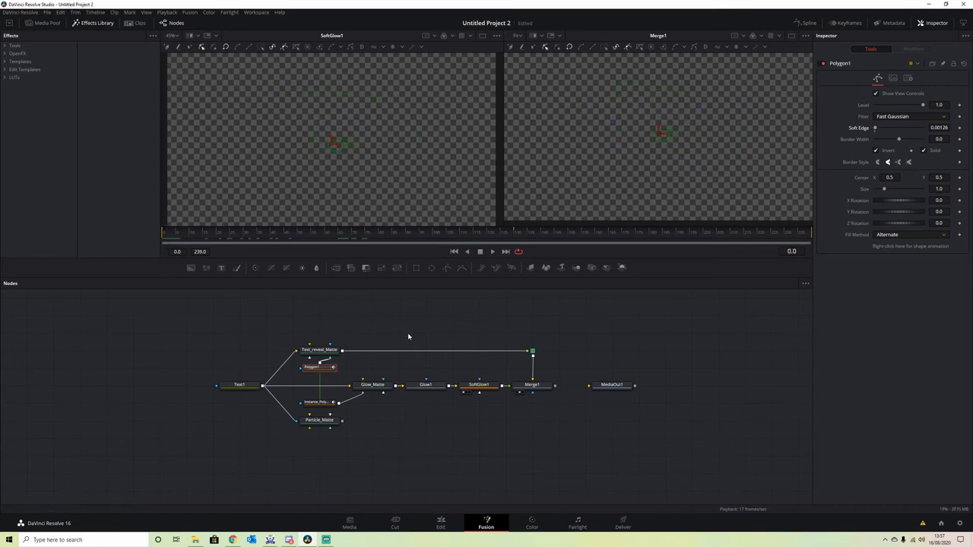
{"action": "left_click_drag", "start_coordinate": [169, 239], "coordinate": [247, 234]}
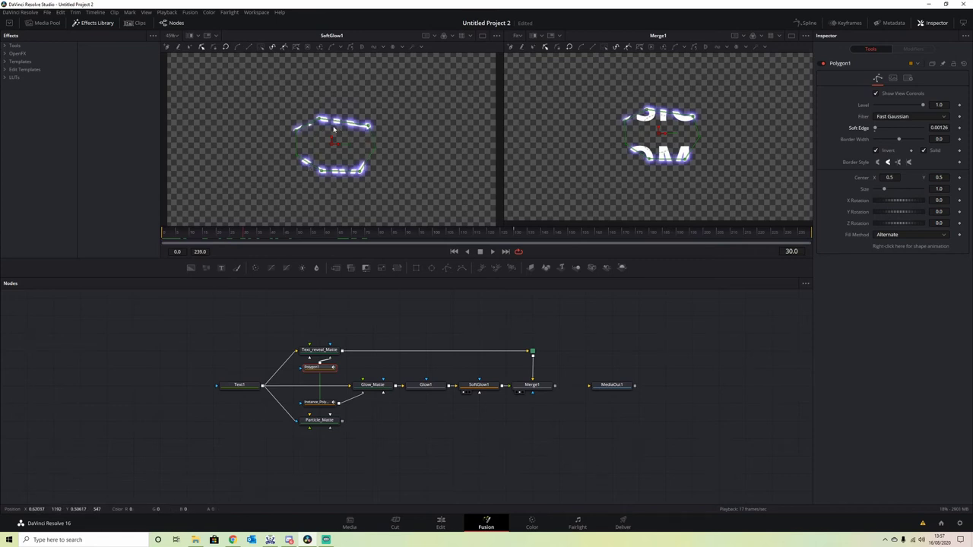
- Wire Instance_Polygon into Particle_Matte's GarbageMatte input and drop a pEmitter node beside Particle_Matte
{"action": "left_click", "coordinate": [320, 404]}
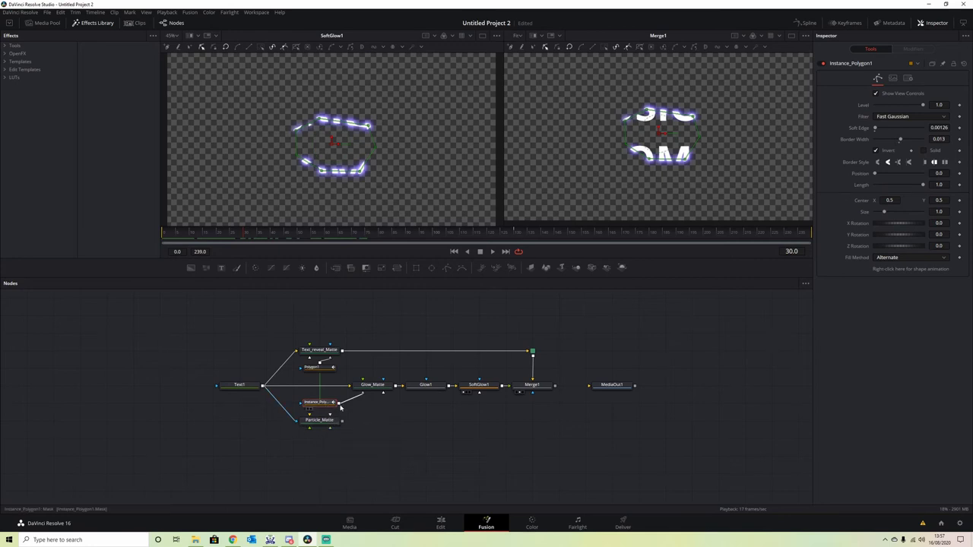
{"action": "left_click_drag", "start_coordinate": [338, 402], "coordinate": [341, 423]}
{"action": "left_click", "coordinate": [375, 443]}
{"action": "left_click", "coordinate": [327, 424]}
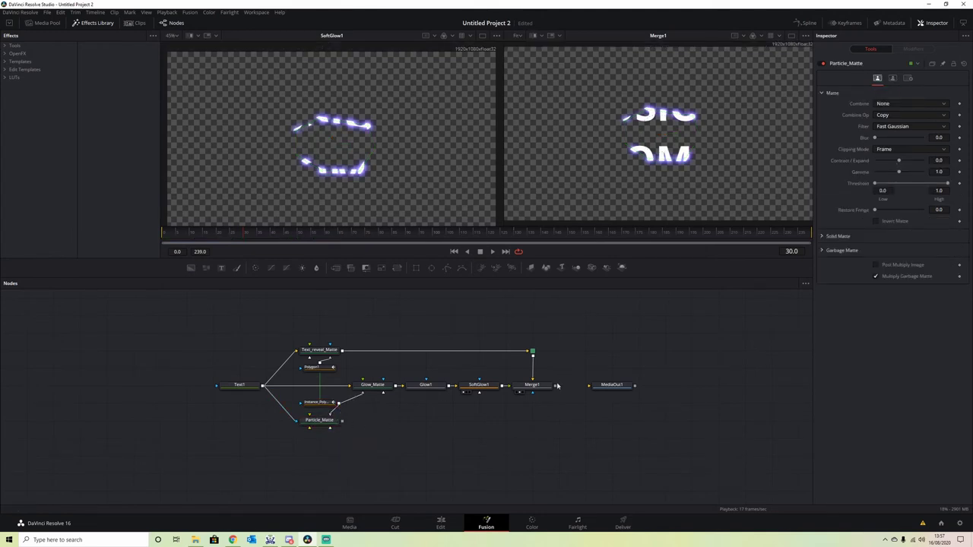
{"action": "left_click_drag", "start_coordinate": [482, 269], "coordinate": [402, 425]}
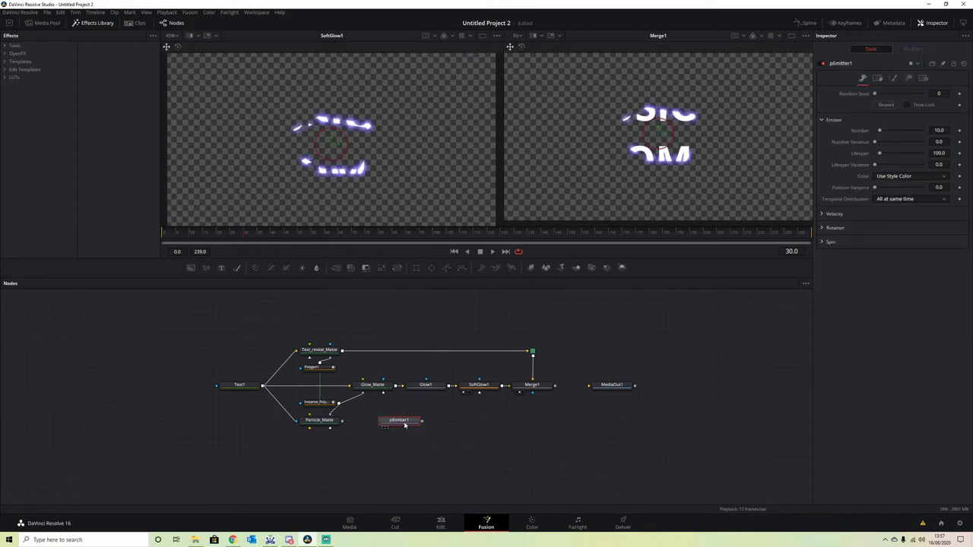
- Add pRender1 after pEmitter1 with Output Mode 2D and tidy the particle nodes
{"action": "left_click", "coordinate": [514, 271]}
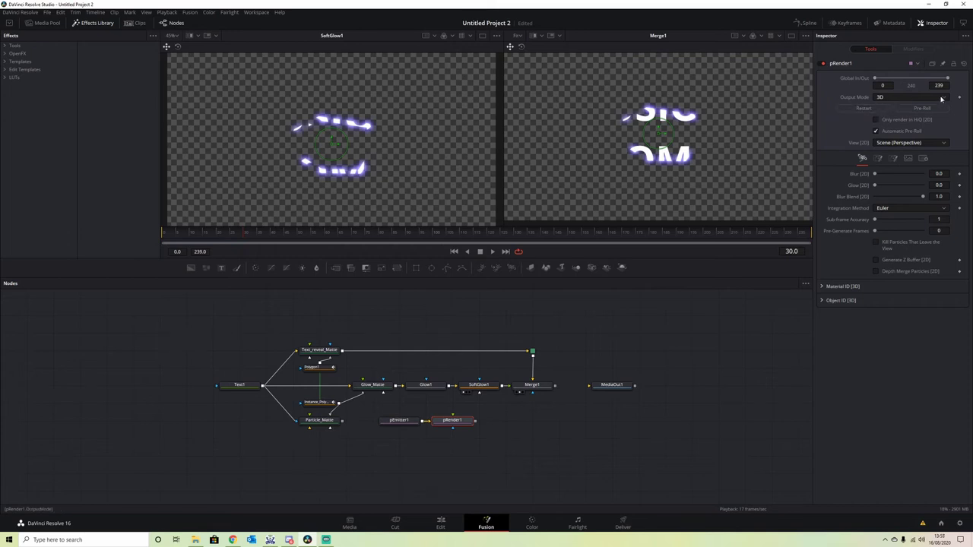
{"action": "left_click", "coordinate": [899, 98]}
{"action": "left_click", "coordinate": [907, 115]}
{"action": "left_click", "coordinate": [399, 420]}
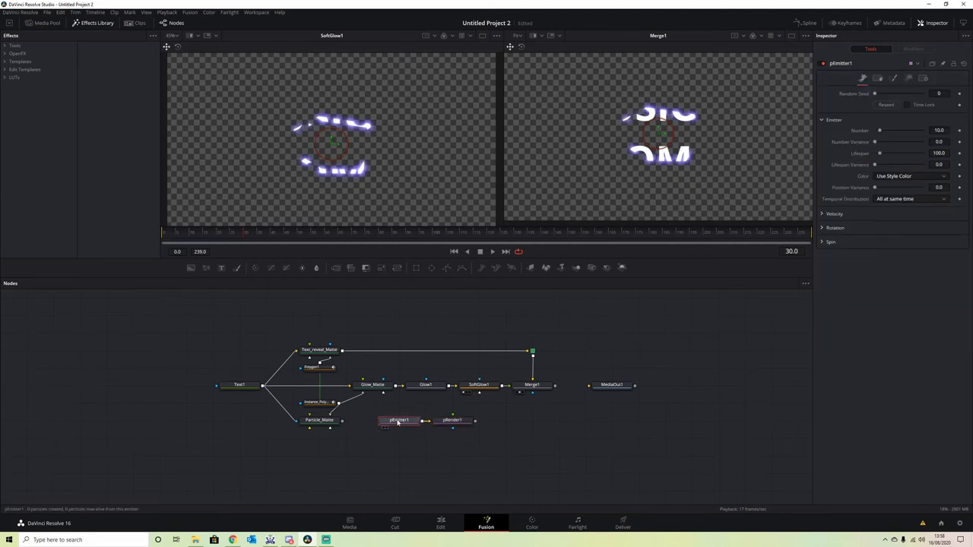
{"action": "left_click_drag", "start_coordinate": [452, 420], "coordinate": [479, 420]}
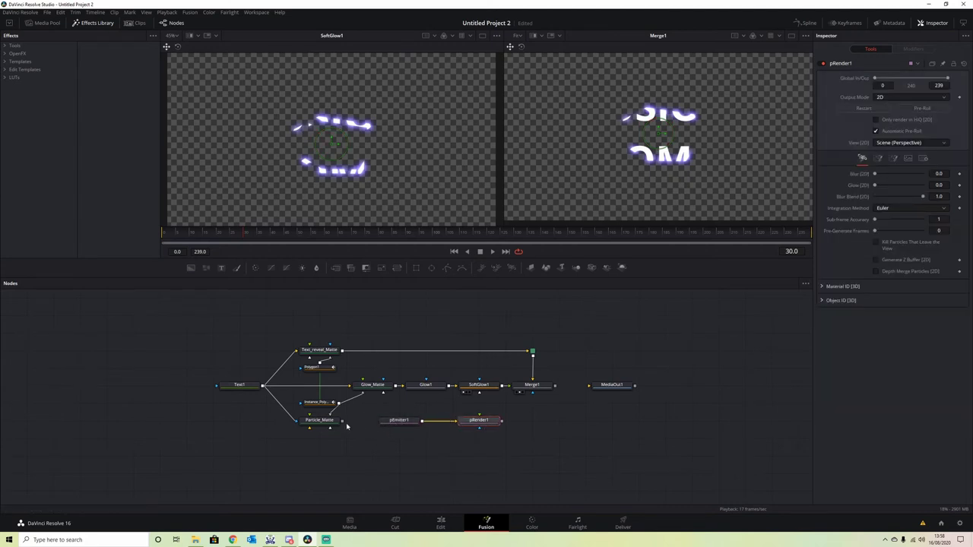
{"action": "mouse_move", "coordinate": [341, 423]}
{"action": "left_mouse_down"}
{"action": "mouse_move", "coordinate": [393, 424]}
{"action": "mouse_move", "coordinate": [326, 425]}
{"action": "left_mouse_up"}
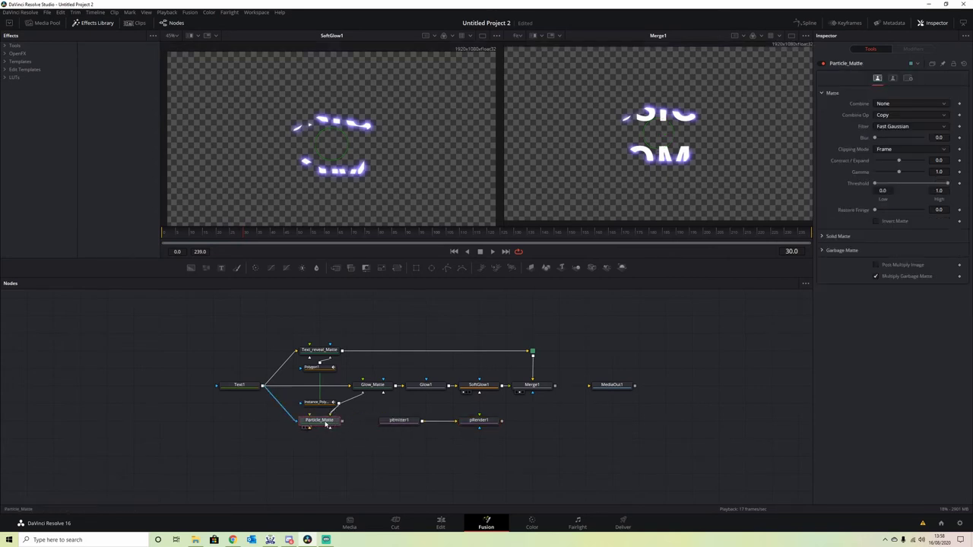
{"action": "left_click", "coordinate": [400, 424]}
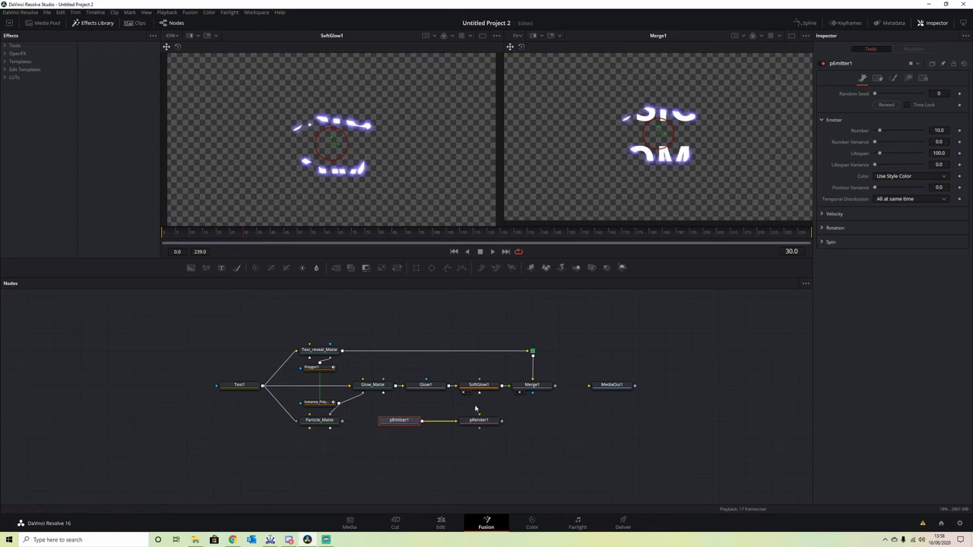
- Set pEmitter1's Region to Bitmap and feed Particle_Matte's output in as the region bitmap
{"action": "left_click", "coordinate": [908, 78]}
{"action": "left_click", "coordinate": [934, 105]}
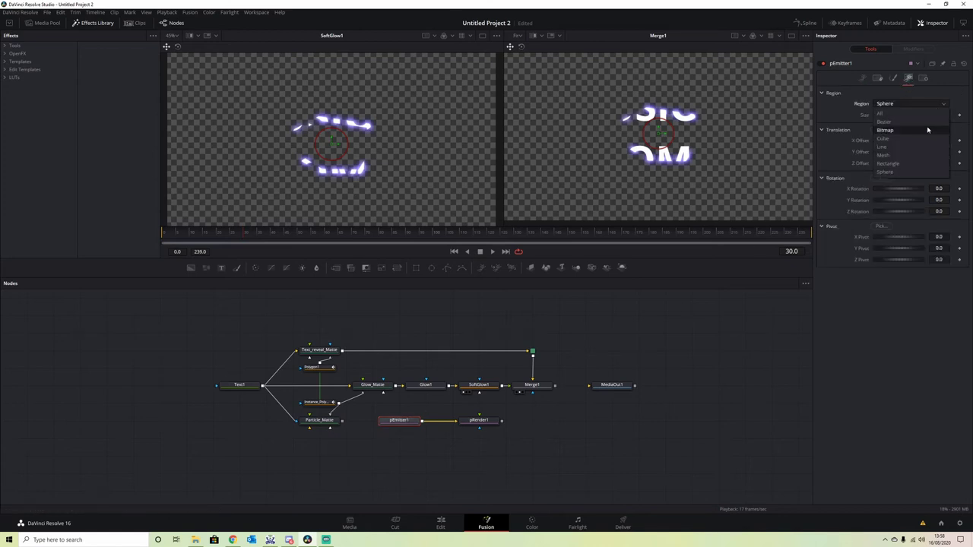
{"action": "left_click", "coordinate": [927, 130]}
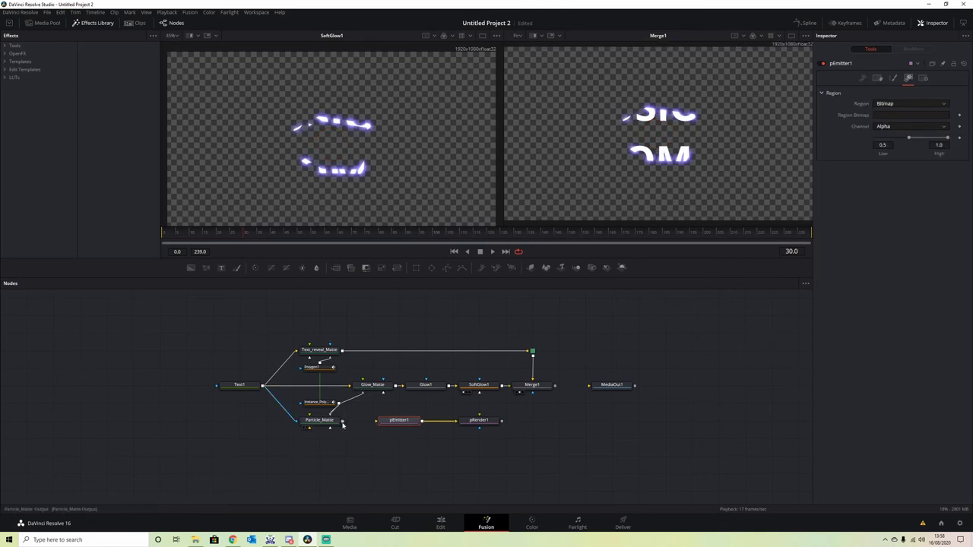
{"action": "left_click_drag", "start_coordinate": [343, 426], "coordinate": [380, 424]}
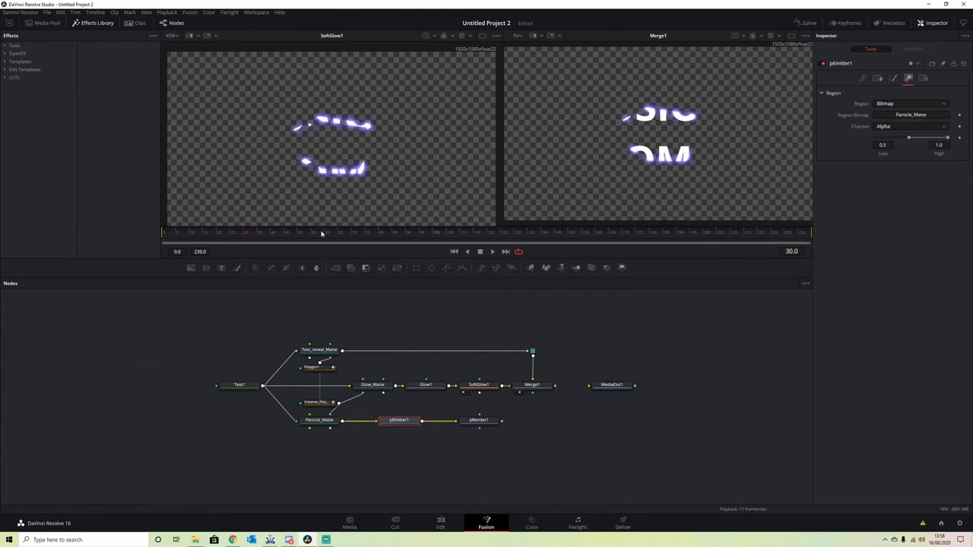
{"action": "left_click", "coordinate": [863, 78]}
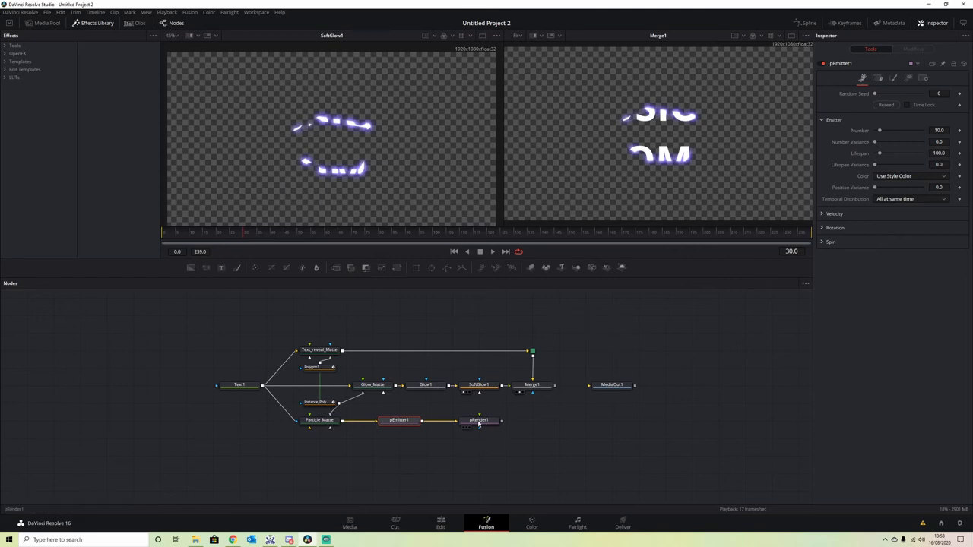
- Preview pRender1's particles in the second viewer and raise pEmitter1's particle Number to 500
{"action": "left_click_drag", "start_coordinate": [624, 191], "coordinate": [626, 182]}
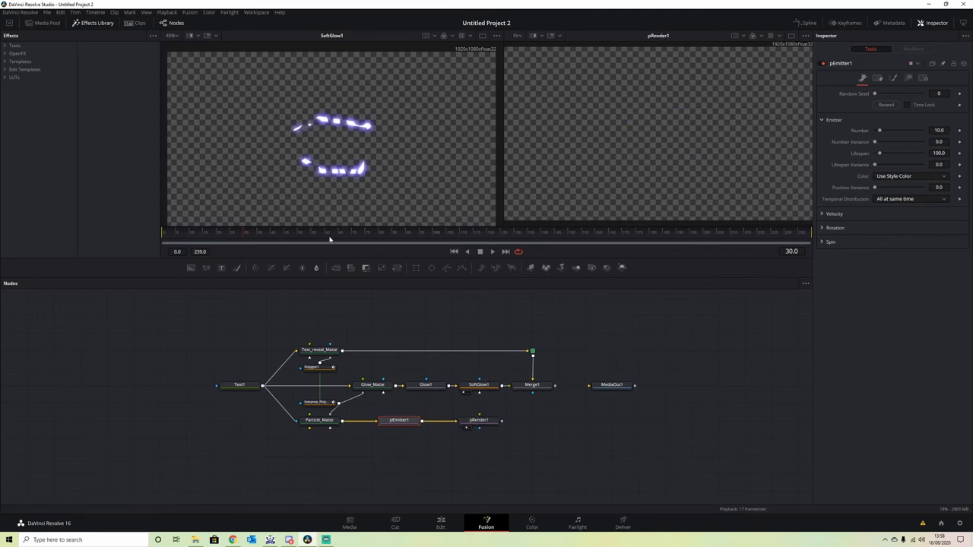
{"action": "left_click", "coordinate": [489, 254]}
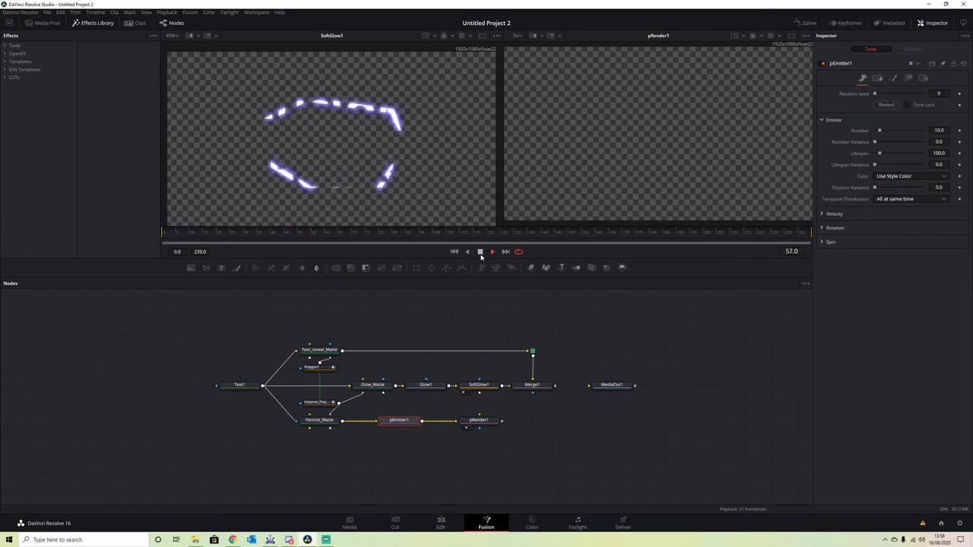
{"action": "left_click", "coordinate": [479, 252]}
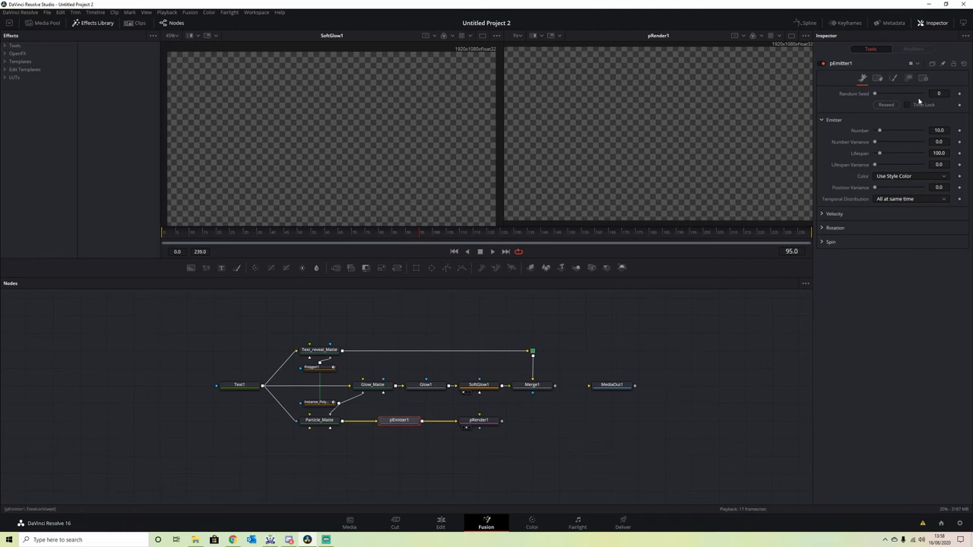
{"action": "left_click", "coordinate": [939, 130]}
{"action": "type", "text": "3.4"}
{"action": "key", "text": "Return"}
{"action": "key", "text": "Tab"}
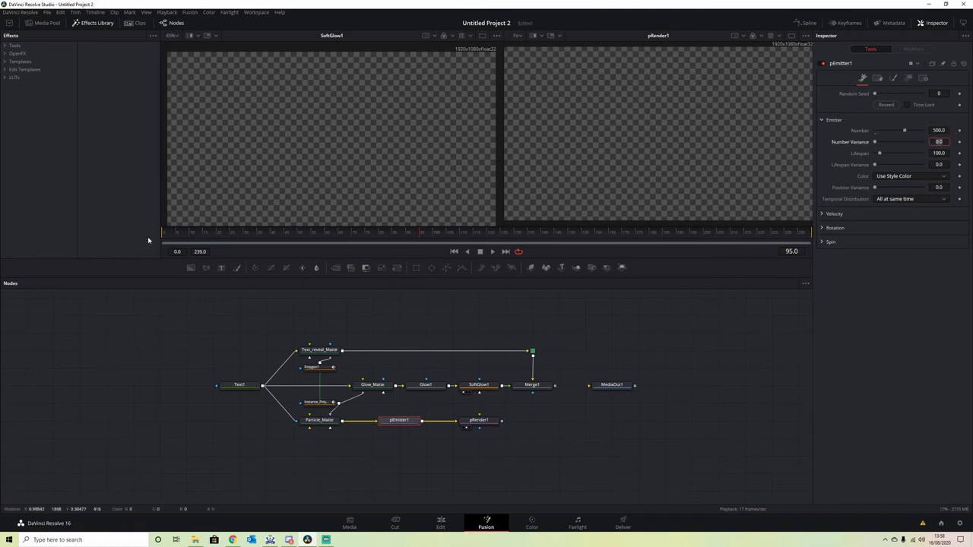
- Replay the particles from frame 25, review pEmitter1's settings, and return to frame 31
{"action": "left_click_drag", "start_coordinate": [310, 232], "coordinate": [229, 233]}
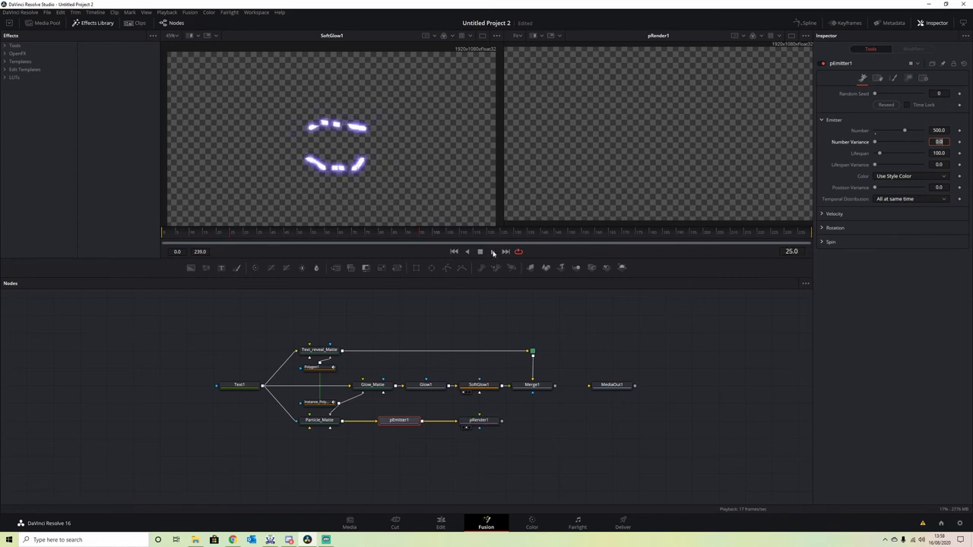
{"action": "left_click", "coordinate": [492, 252]}
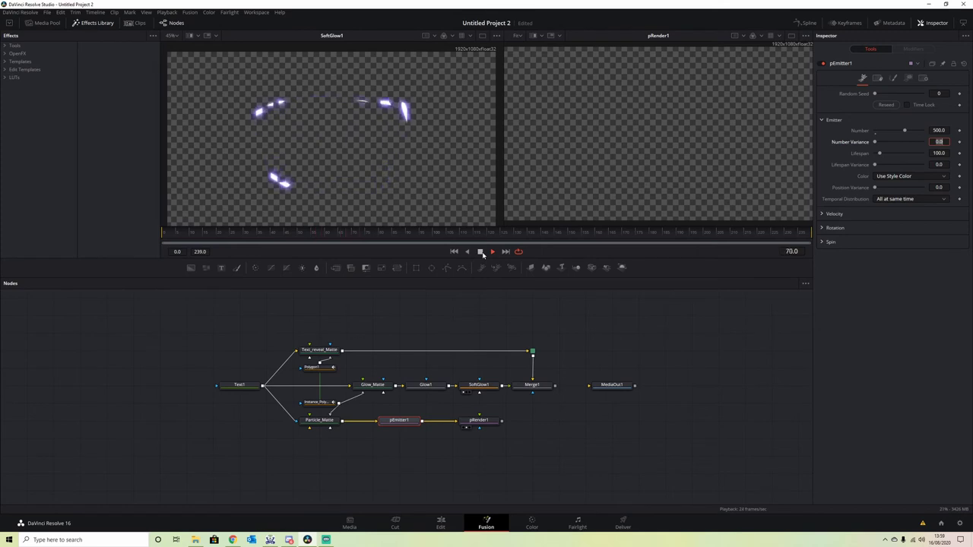
{"action": "left_click", "coordinate": [490, 425]}
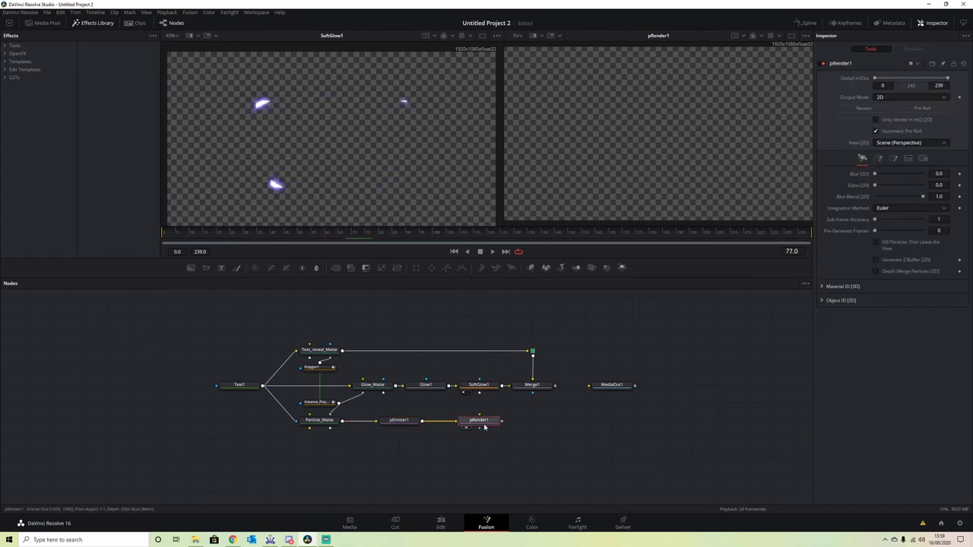
{"action": "left_click", "coordinate": [405, 420]}
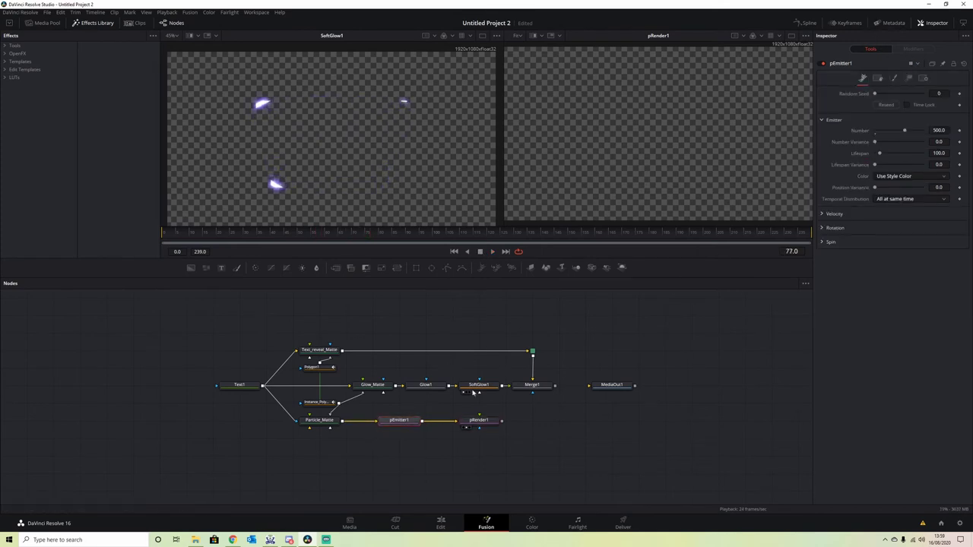
{"action": "left_click", "coordinate": [906, 79]}
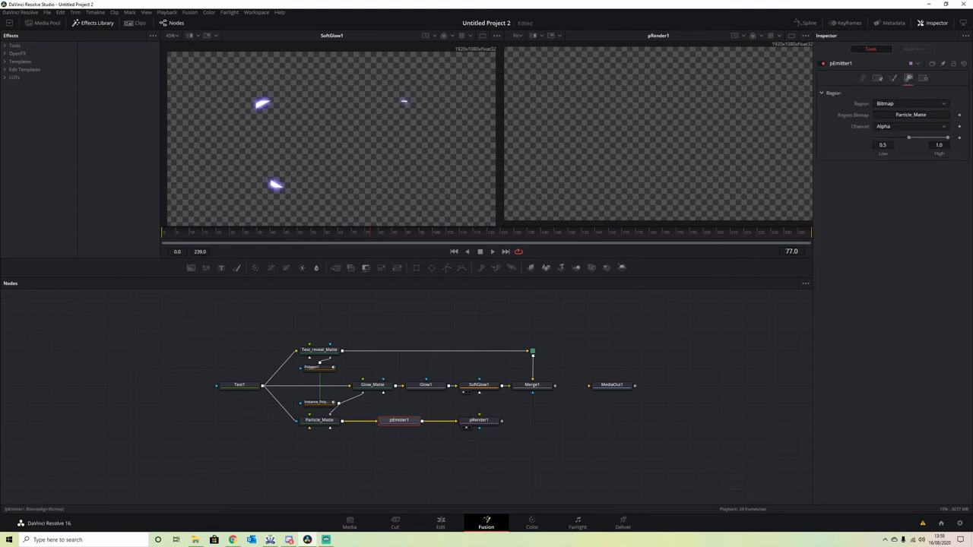
{"action": "left_click", "coordinate": [863, 79]}
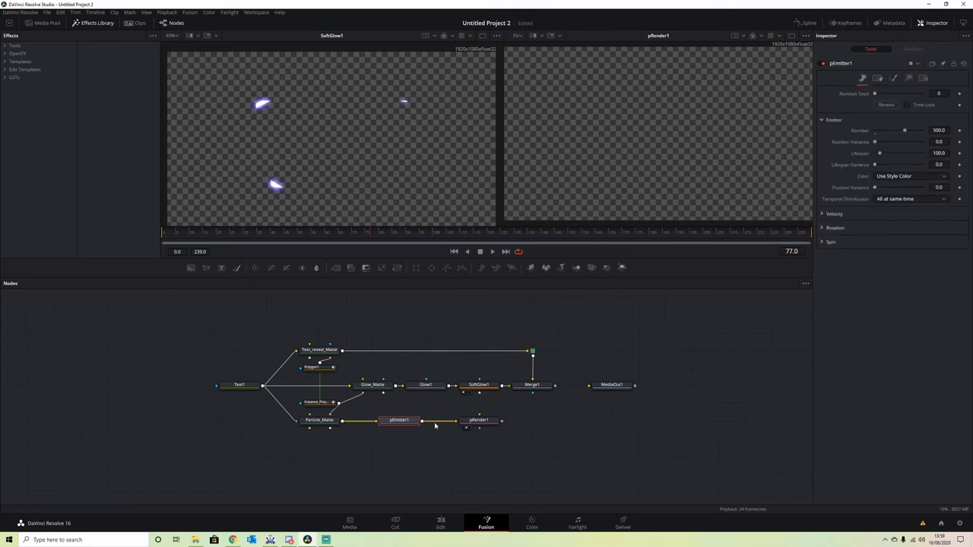
{"action": "left_click", "coordinate": [479, 420]}
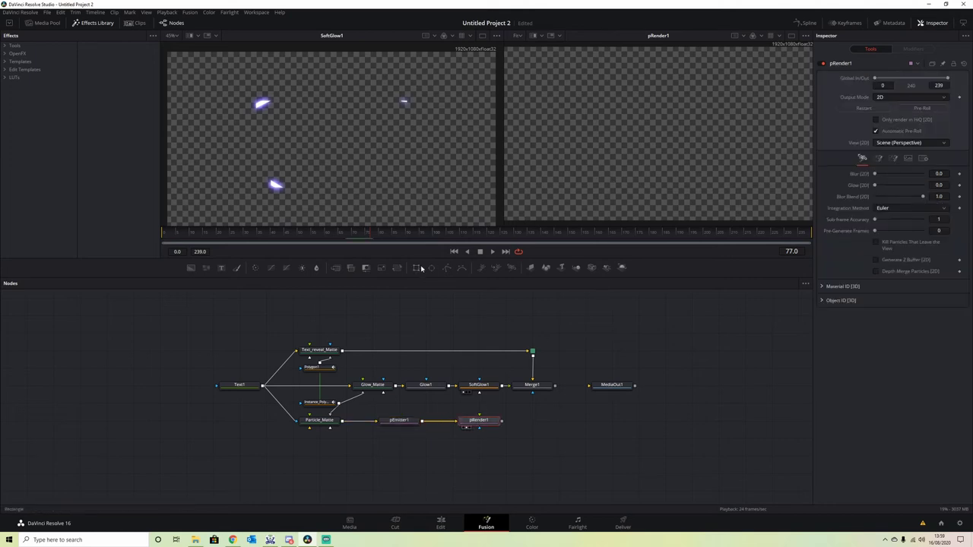
{"action": "key", "text": "space"}
{"action": "left_click", "coordinate": [480, 252]}
{"action": "left_click_drag", "start_coordinate": [449, 242], "coordinate": [247, 242]}
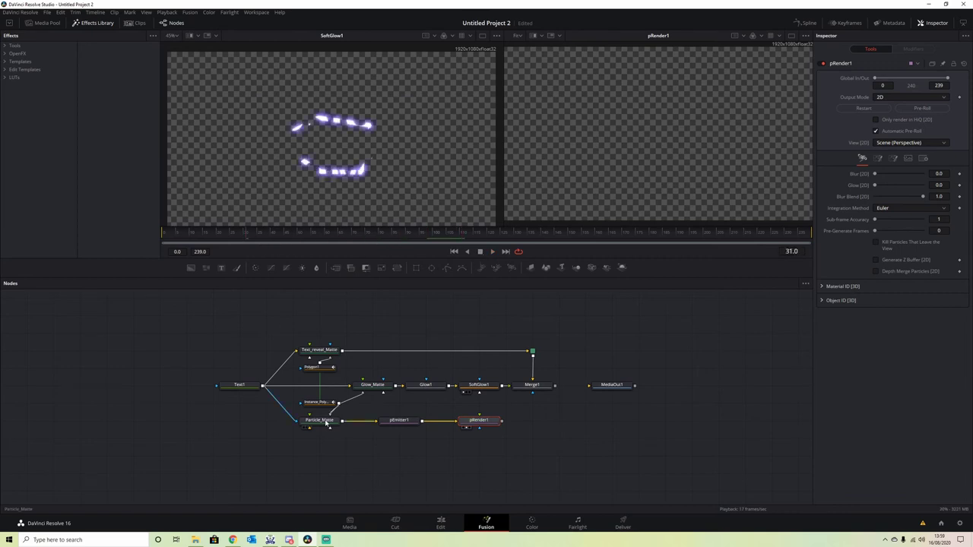
{"action": "left_click", "coordinate": [327, 423]}
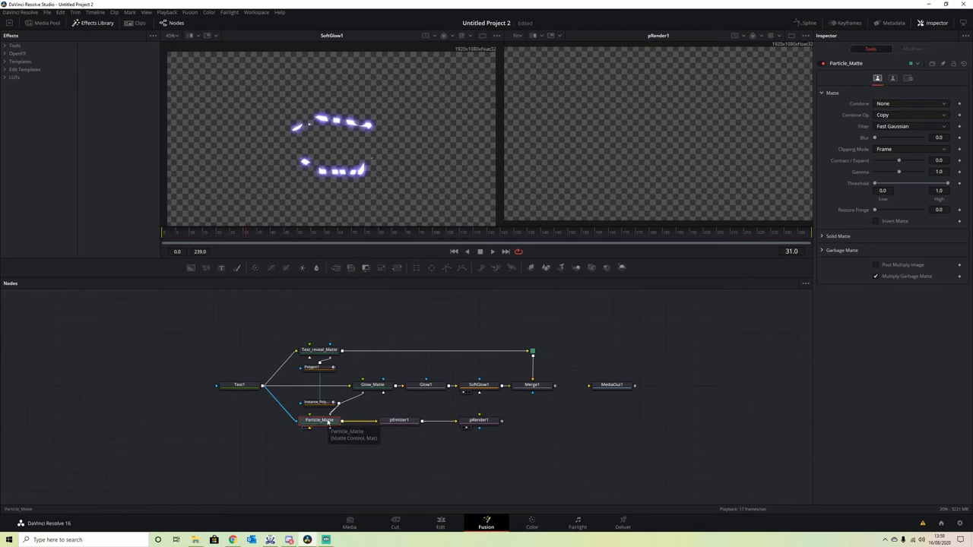
- Move the Text1 link from Particle_Matte's effect mask to its Background input and play to check
{"action": "left_click_drag", "start_coordinate": [328, 422], "coordinate": [357, 172]}
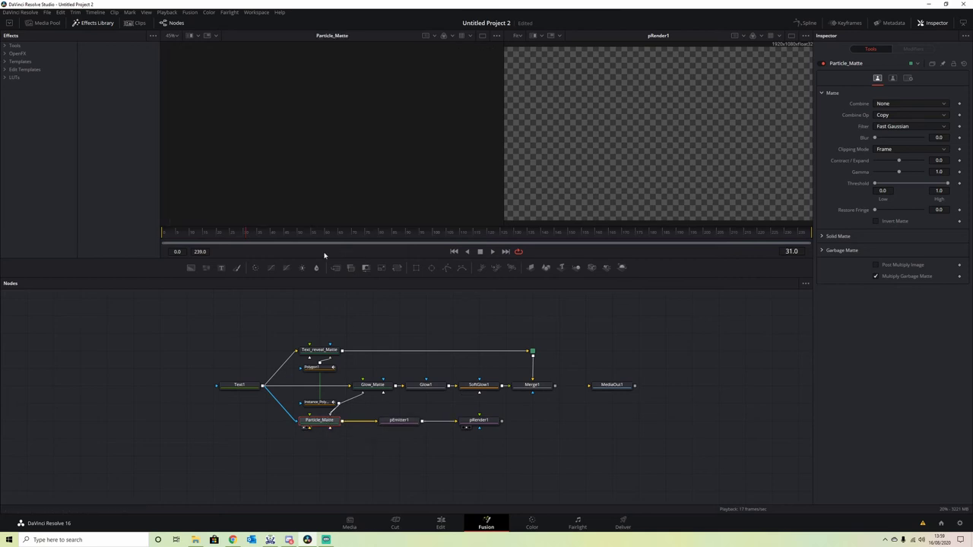
{"action": "mouse_move", "coordinate": [288, 233]}
{"action": "left_mouse_down"}
{"action": "mouse_move", "coordinate": [363, 233]}
{"action": "mouse_move", "coordinate": [289, 233]}
{"action": "left_mouse_up"}
{"action": "mouse_move", "coordinate": [295, 426]}
{"action": "left_mouse_down"}
{"action": "mouse_move", "coordinate": [263, 387]}
{"action": "mouse_move", "coordinate": [310, 423]}
{"action": "left_mouse_up"}
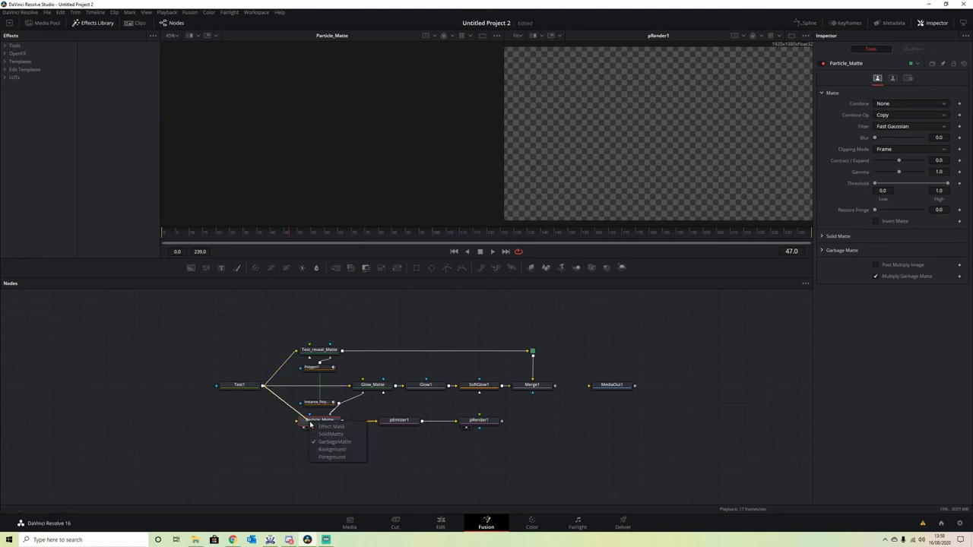
{"action": "left_click", "coordinate": [349, 450]}
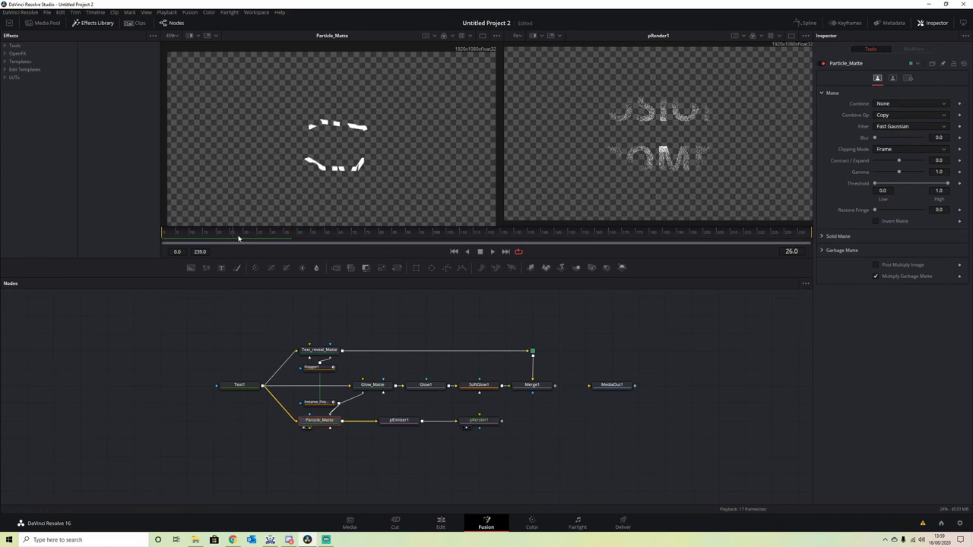
{"action": "left_click", "coordinate": [467, 252]}
{"action": "left_click", "coordinate": [492, 252]}
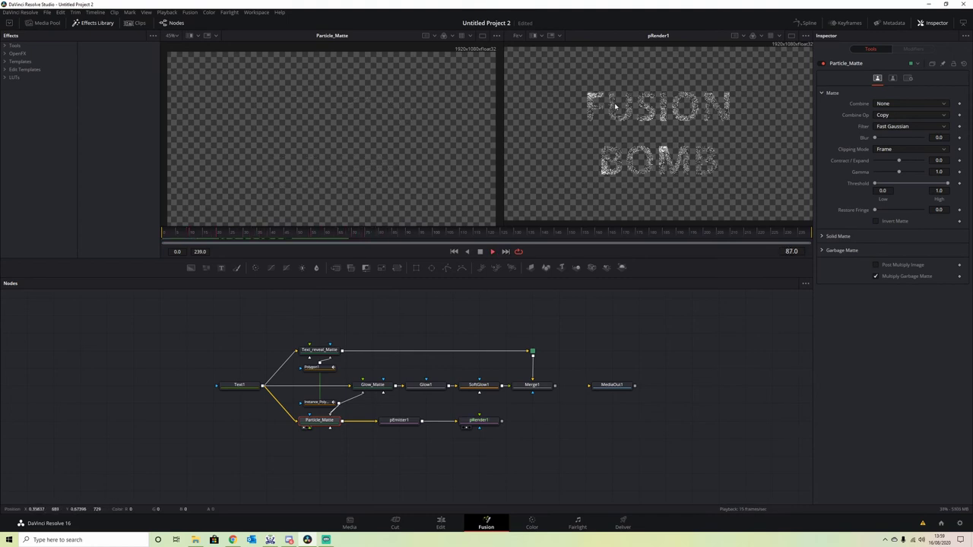
{"action": "left_click", "coordinate": [479, 252]}
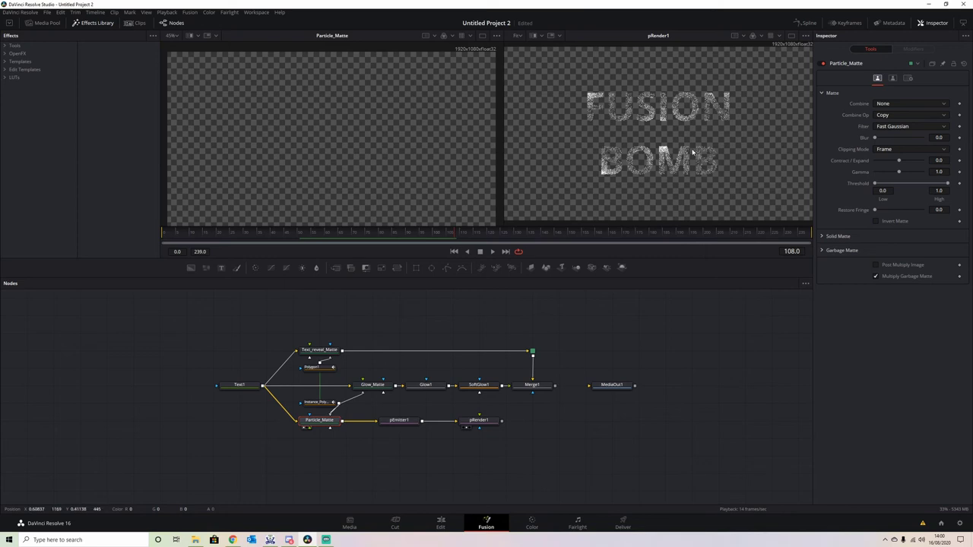
- Switch pEmitter1's particle Style to Blob, viewing at frame 65
{"action": "left_click_drag", "start_coordinate": [483, 421], "coordinate": [510, 421]}
{"action": "left_click", "coordinate": [403, 422]}
{"action": "left_click", "coordinate": [340, 240]}
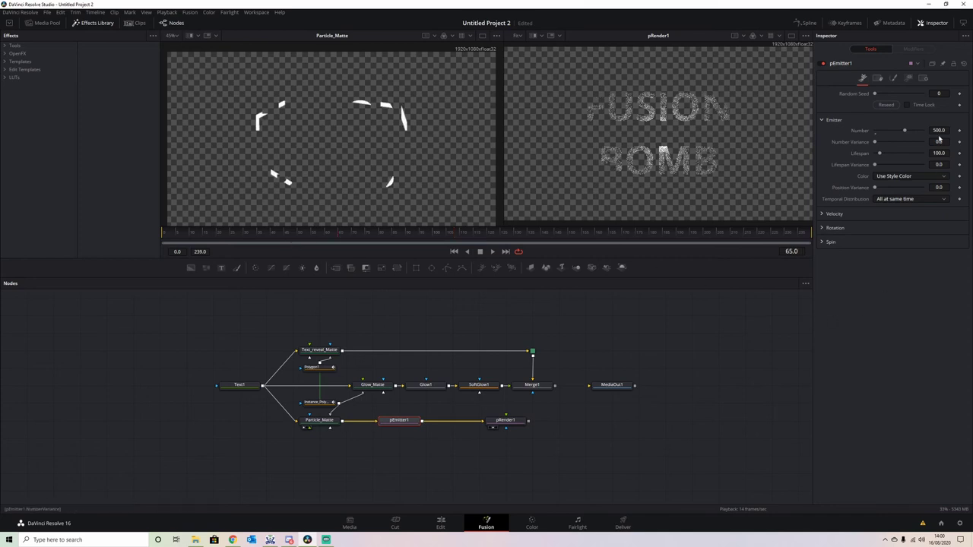
{"action": "left_click", "coordinate": [894, 78]}
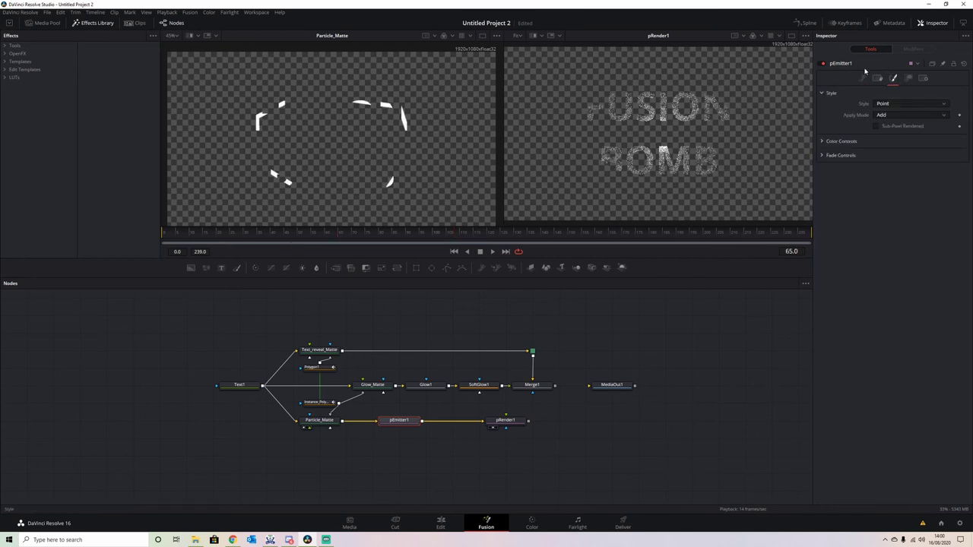
{"action": "left_click", "coordinate": [945, 104]}
{"action": "left_click", "coordinate": [904, 131]}
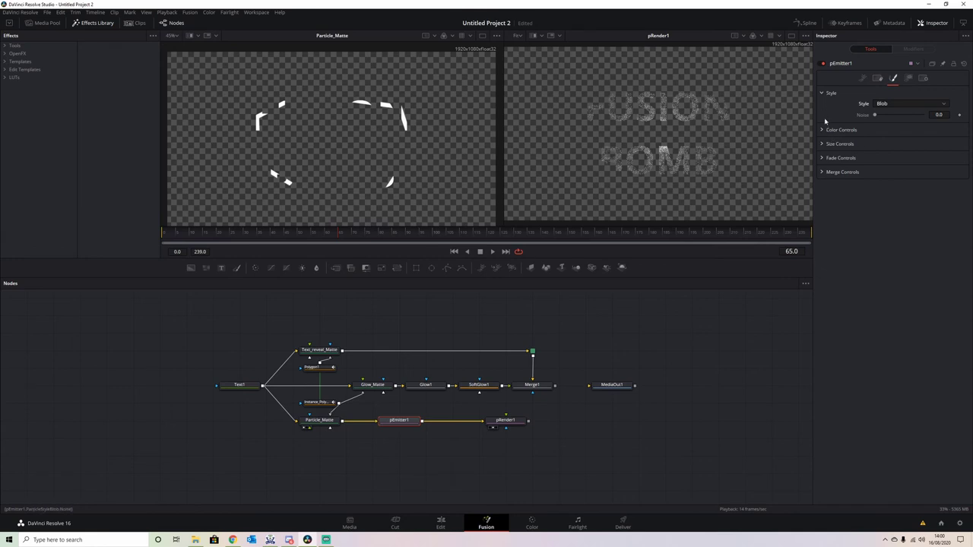
- Raise particle Size to 0.1575, make Size Over Life shrink them, and save the project
{"action": "left_click", "coordinate": [836, 144]}
{"action": "left_click_drag", "start_coordinate": [885, 158], "coordinate": [892, 157]}
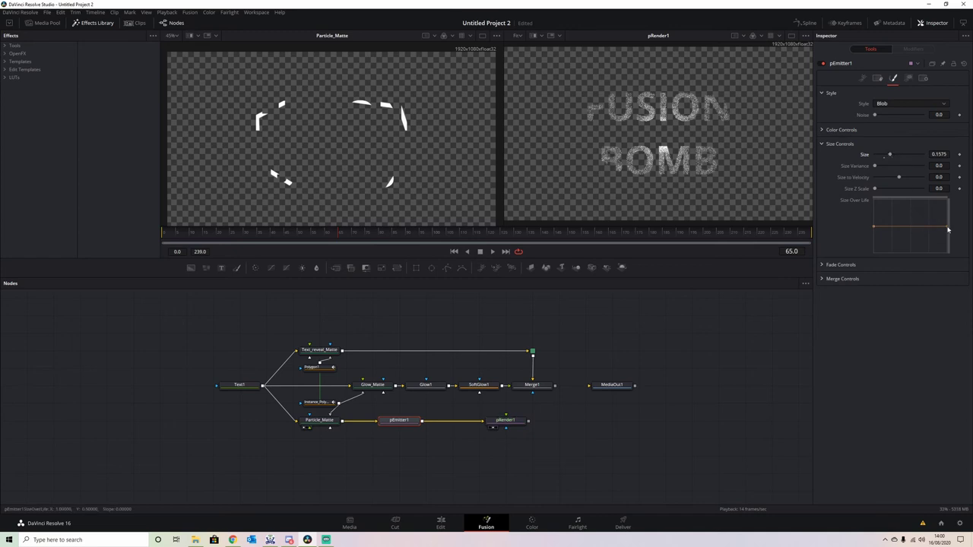
{"action": "left_click_drag", "start_coordinate": [948, 228], "coordinate": [949, 244]}
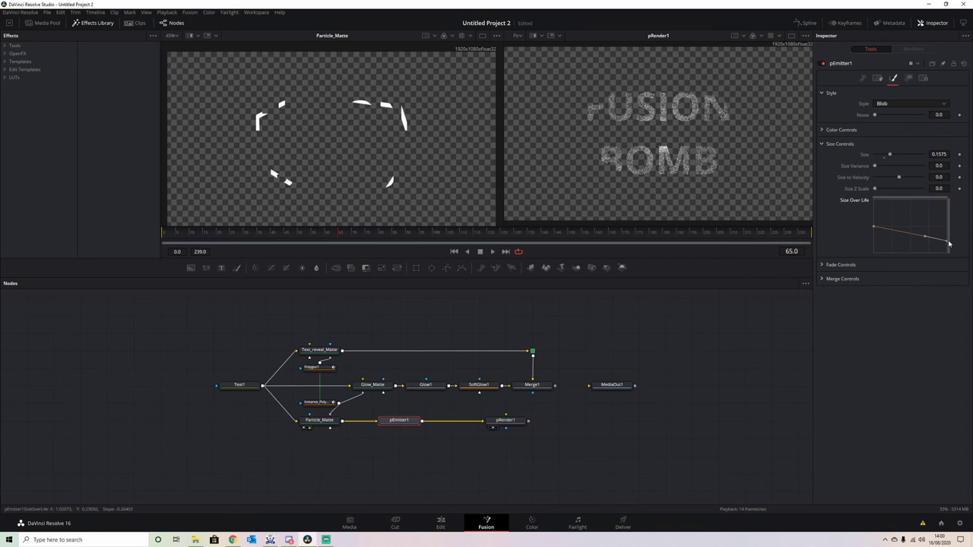
{"action": "key", "text": "ctrl+s"}
- Set pEmitter1's particle colour hue to yellow (0.192) and play the preview
{"action": "left_click", "coordinate": [827, 134]}
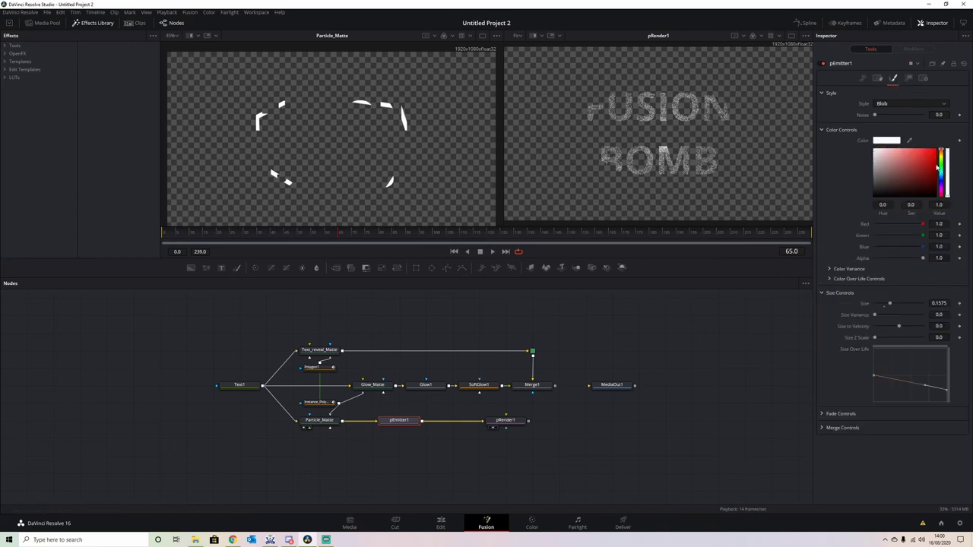
{"action": "left_click_drag", "start_coordinate": [943, 161], "coordinate": [942, 158]}
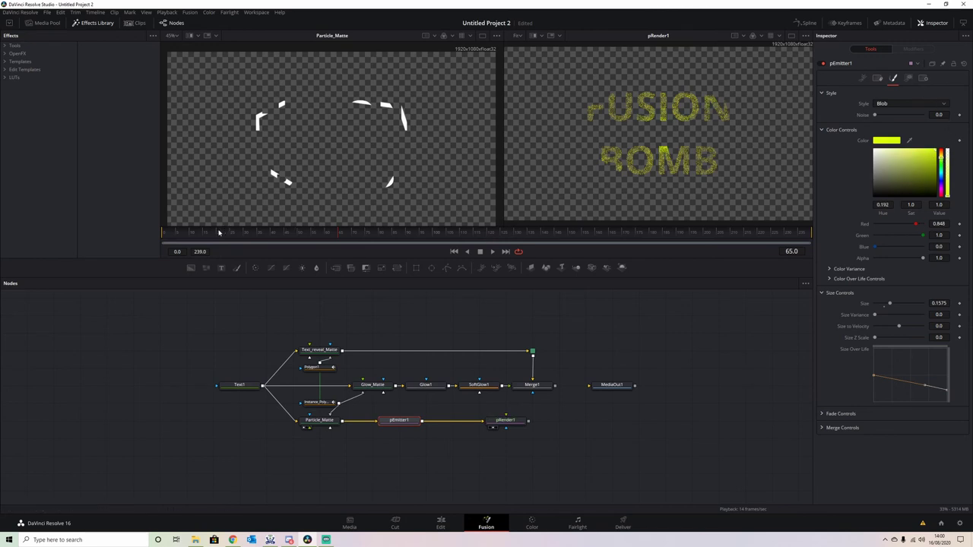
{"action": "left_click", "coordinate": [492, 252]}
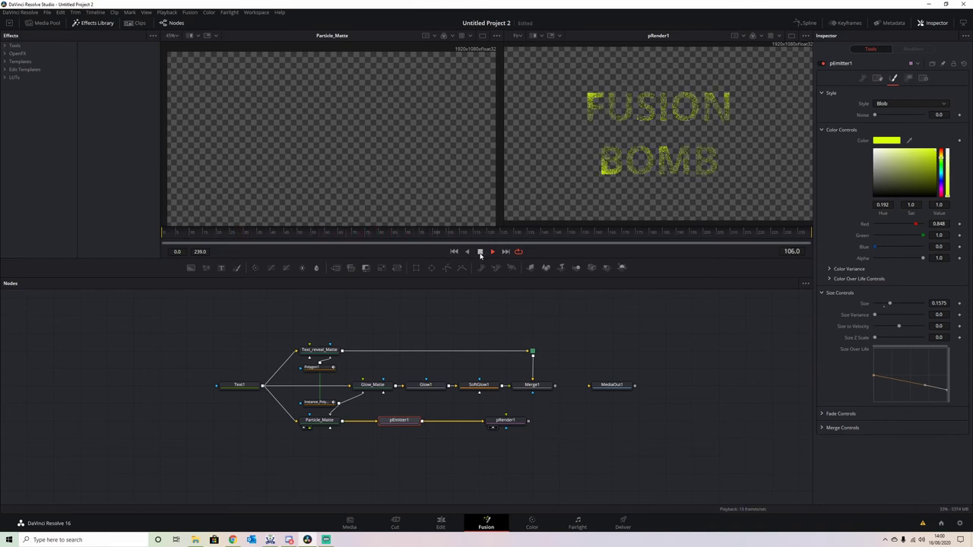
{"action": "left_click", "coordinate": [480, 251]}
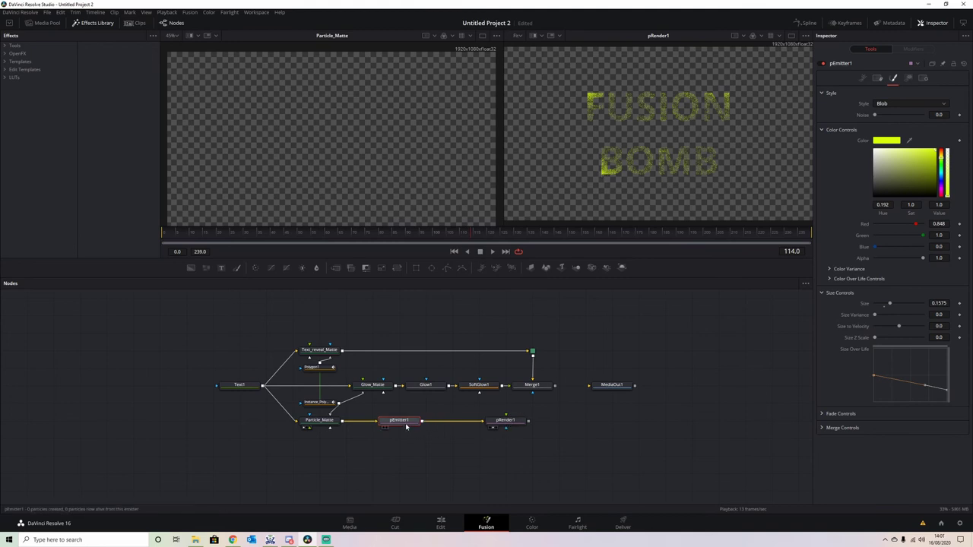
- Insert a pTurbulence1 node between pEmitter1 and pRender1 using the tool search
{"action": "key", "text": "shift+space"}
{"action": "type", "text": "ptu"}
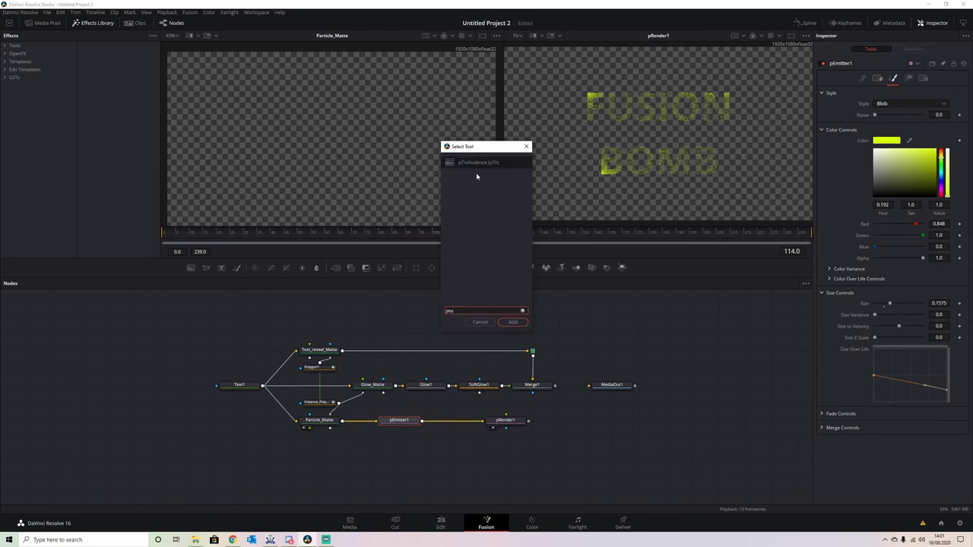
{"action": "left_click", "coordinate": [479, 162]}
{"action": "left_click", "coordinate": [512, 322]}
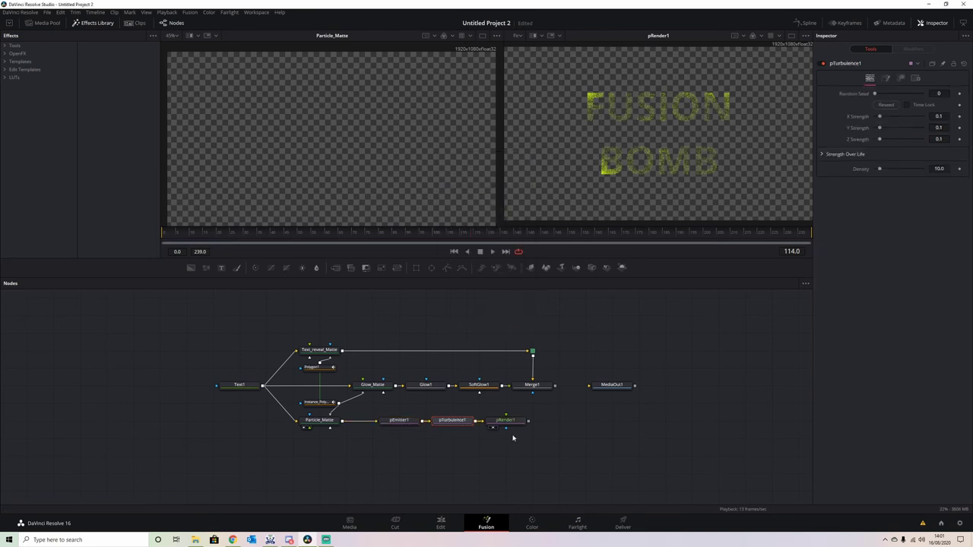
{"action": "left_click_drag", "start_coordinate": [505, 422], "coordinate": [532, 422]}
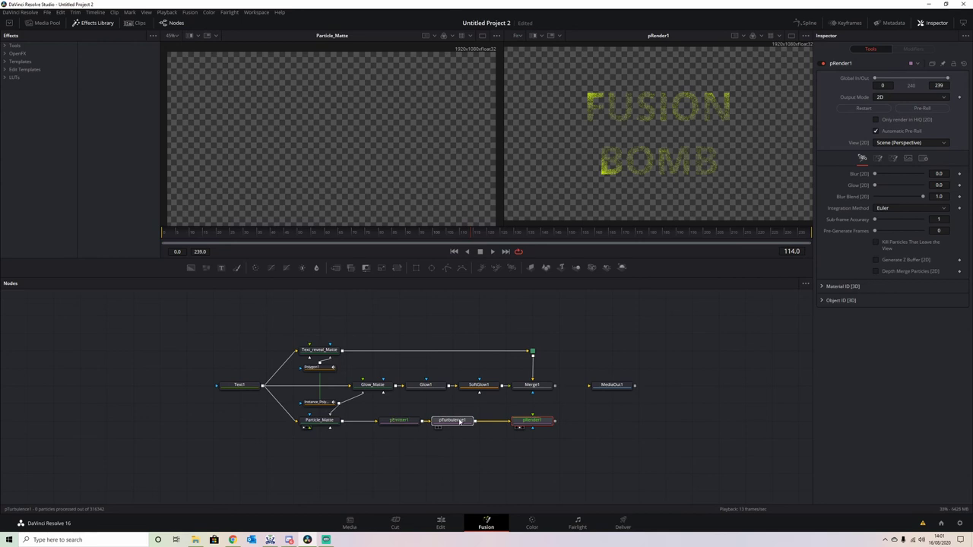
{"action": "left_click", "coordinate": [467, 420]}
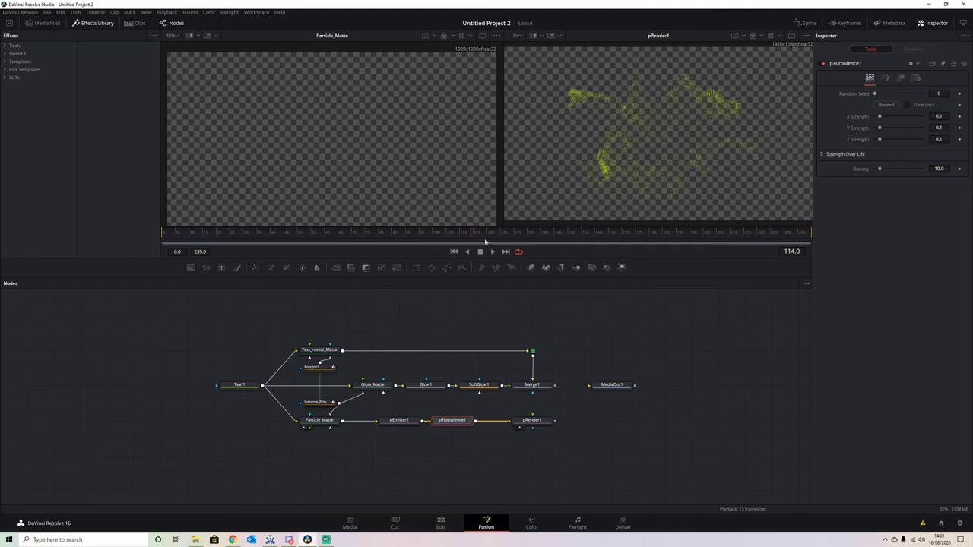
- Set pTurbulence1's X Strength to 0.3 at frame 85 and play to preview
{"action": "left_click", "coordinate": [394, 237]}
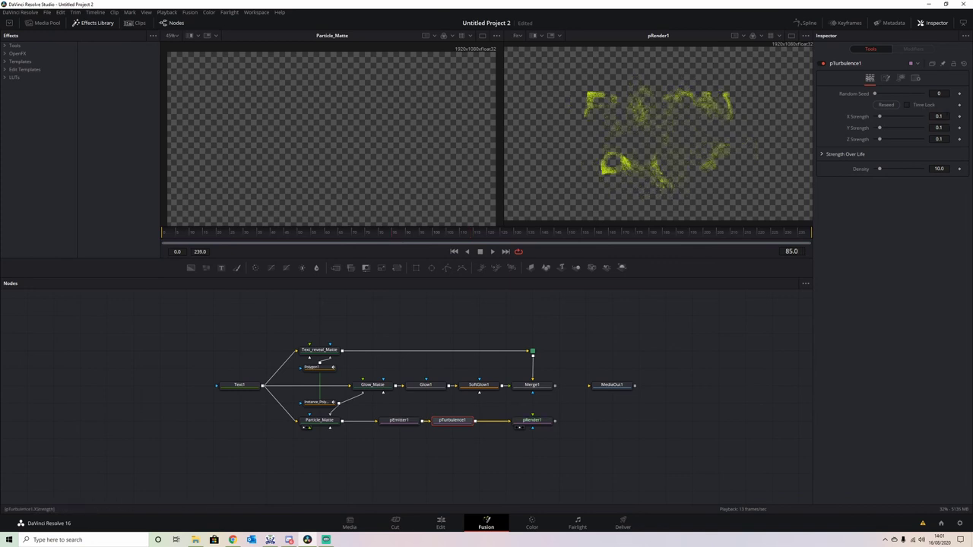
{"action": "left_click", "coordinate": [941, 117]}
{"action": "key", "text": "Tab"}
{"action": "left_click", "coordinate": [492, 251]}
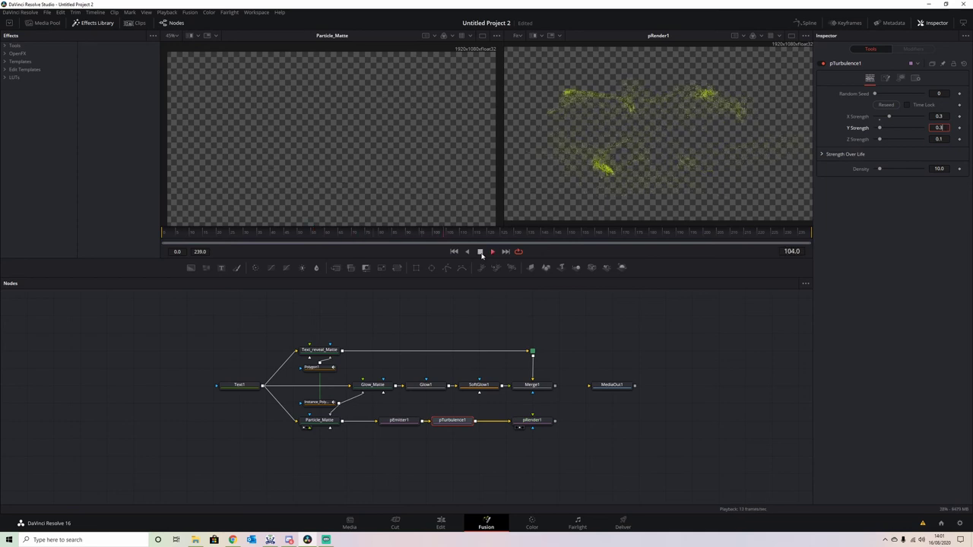
{"action": "left_click", "coordinate": [480, 253]}
- Commit Y Strength at 0.4, replay from frame 37, and scrub back to frame 41
{"action": "left_click_drag", "start_coordinate": [285, 236], "coordinate": [262, 236]}
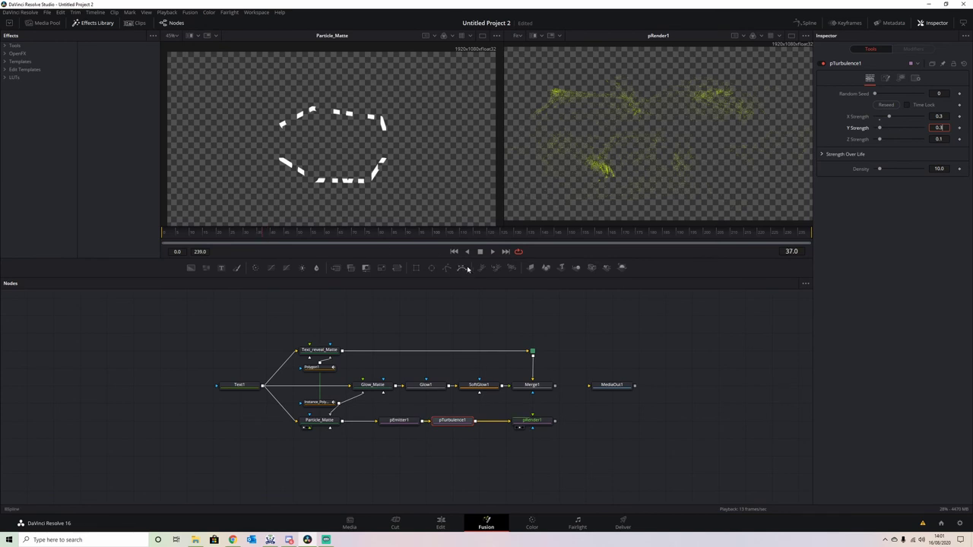
{"action": "left_click", "coordinate": [491, 252]}
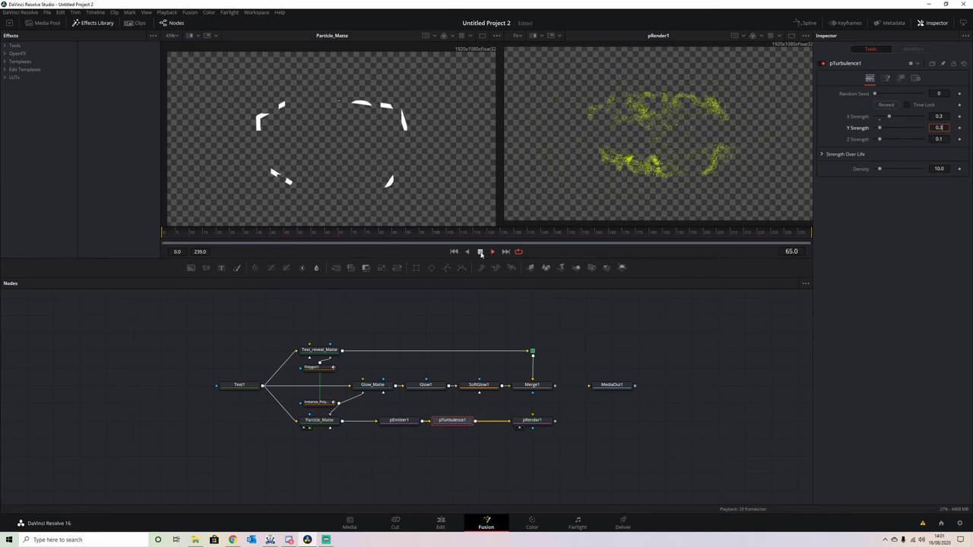
{"action": "left_click", "coordinate": [480, 252]}
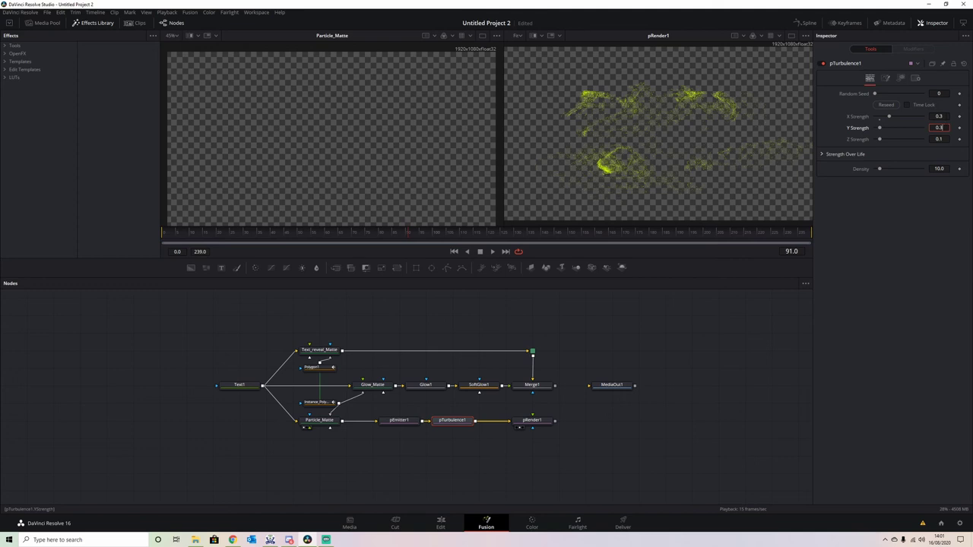
{"action": "key", "text": "Tab"}
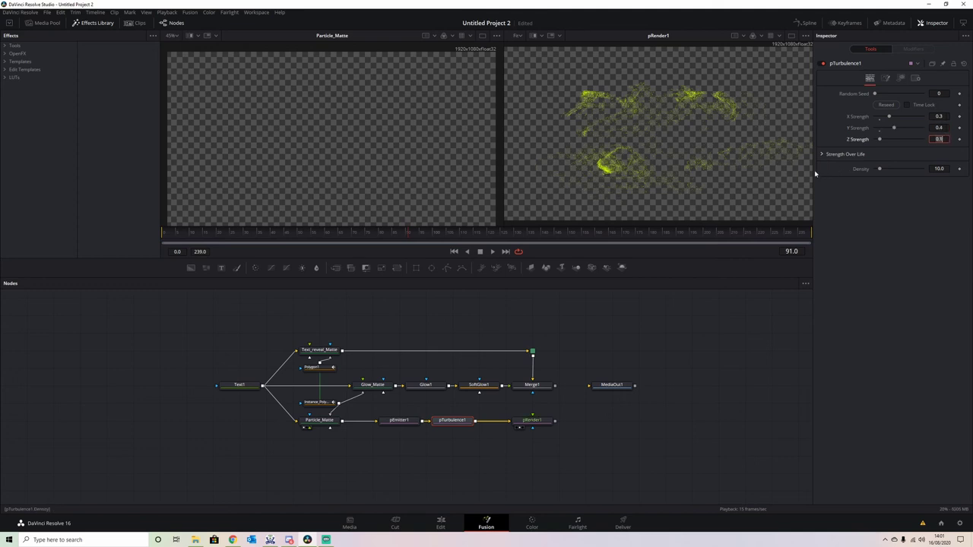
{"action": "left_click", "coordinate": [480, 251]}
{"action": "left_click", "coordinate": [346, 239]}
{"action": "left_click_drag", "start_coordinate": [346, 239], "coordinate": [251, 230]}
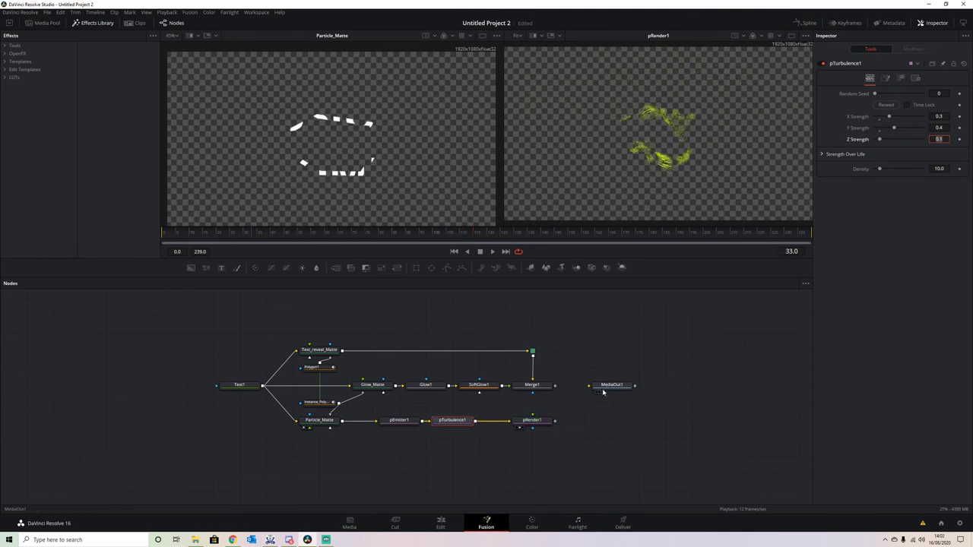
- Merge pRender1 over Merge1's output into Merge2, view it, and play from frame 7
{"action": "left_click_drag", "start_coordinate": [607, 386], "coordinate": [633, 386]}
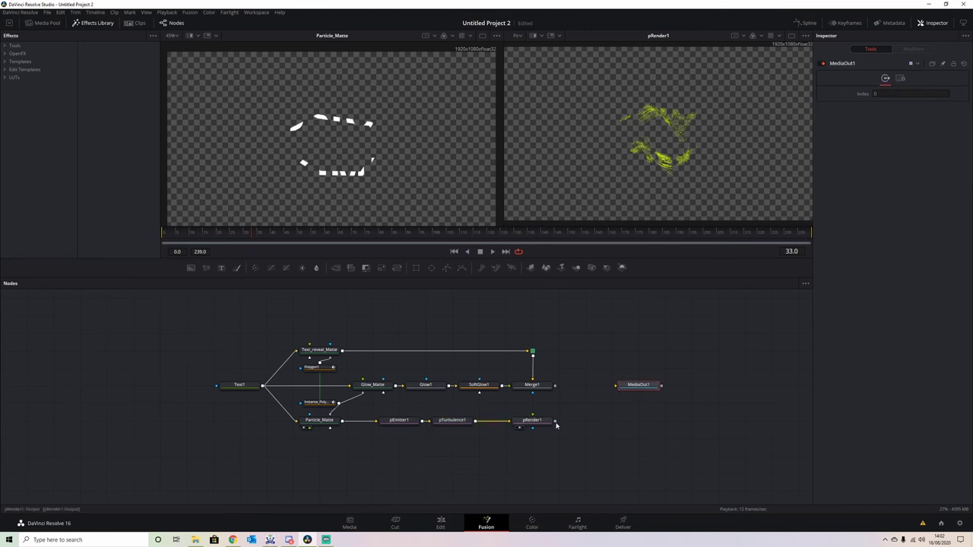
{"action": "left_click_drag", "start_coordinate": [556, 425], "coordinate": [557, 388]}
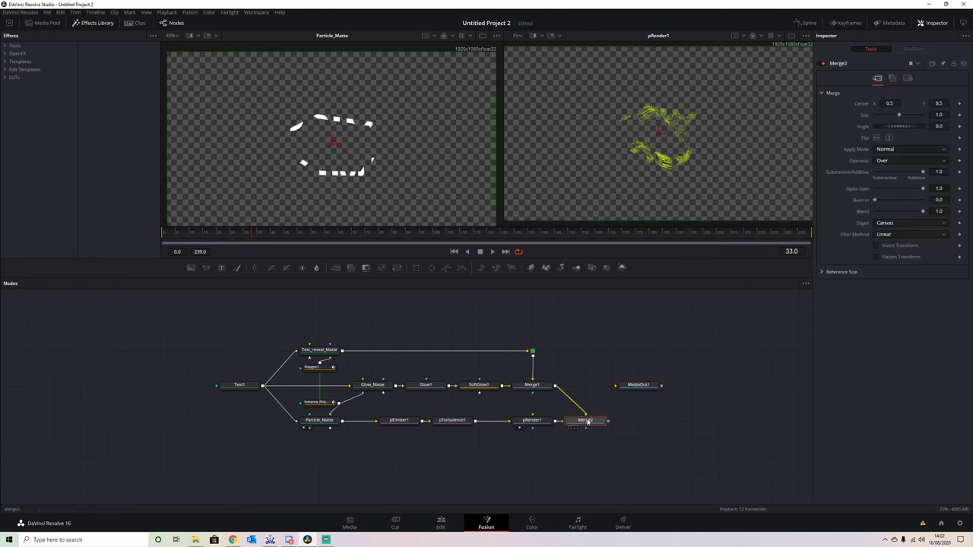
{"action": "left_click_drag", "start_coordinate": [587, 422], "coordinate": [585, 386]}
{"action": "left_click_drag", "start_coordinate": [532, 420], "coordinate": [586, 420]}
{"action": "left_click", "coordinate": [591, 391]}
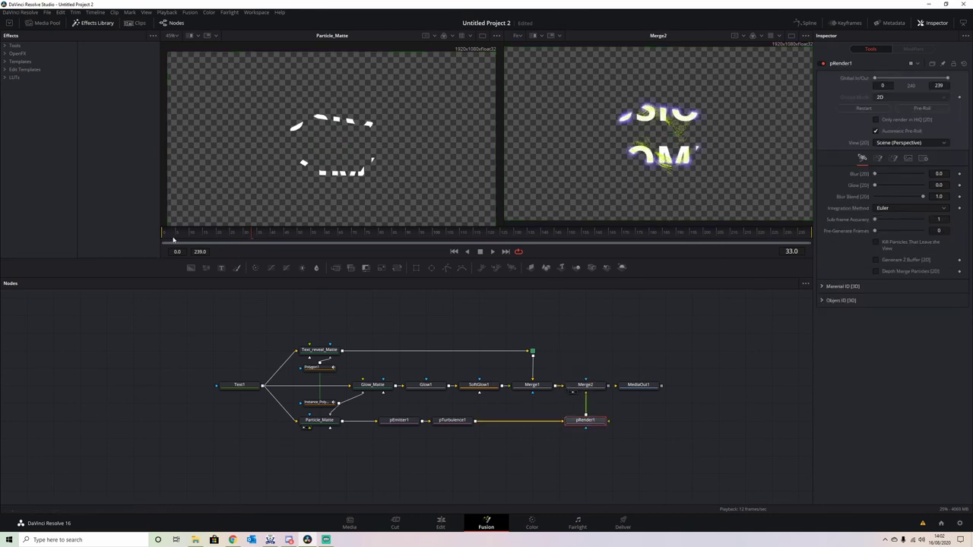
{"action": "left_click", "coordinate": [183, 234]}
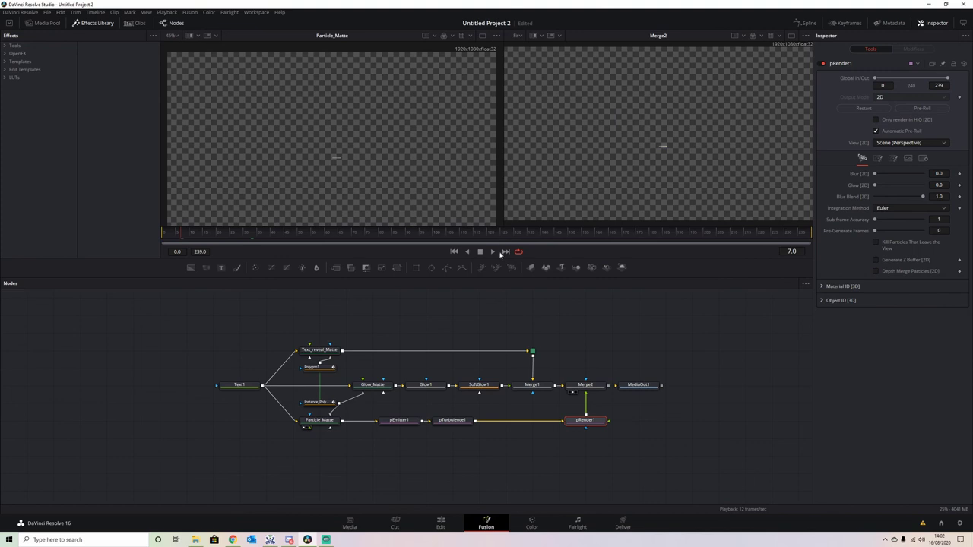
{"action": "left_click", "coordinate": [494, 253]}
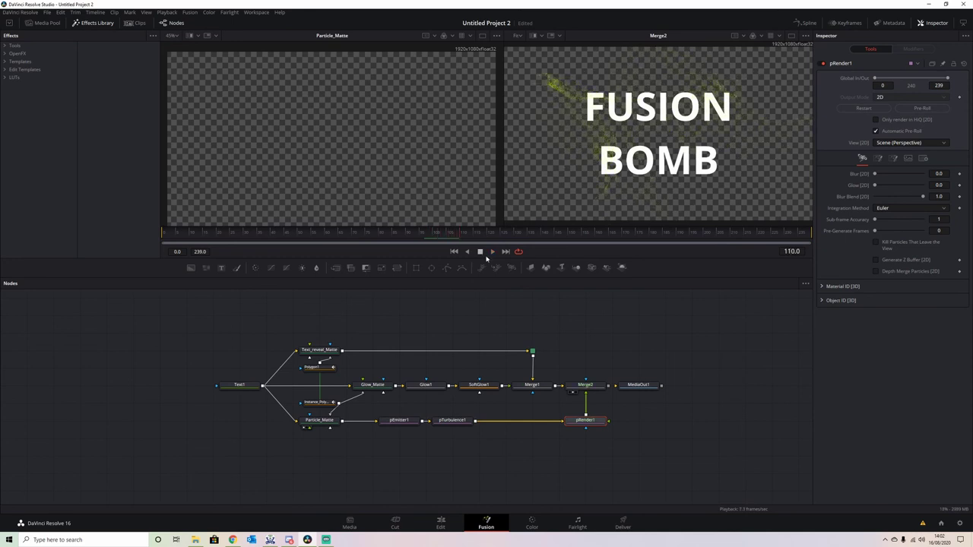
- Spread the nodes apart and insert a Soft Glow between pRender1 and Merge2
{"action": "left_click_drag", "start_coordinate": [640, 387], "coordinate": [756, 385]}
{"action": "left_click_drag", "start_coordinate": [581, 427], "coordinate": [525, 428]}
{"action": "key", "text": "shift+space"}
{"action": "type", "text": "softg"}
{"action": "left_click", "coordinate": [513, 322]}
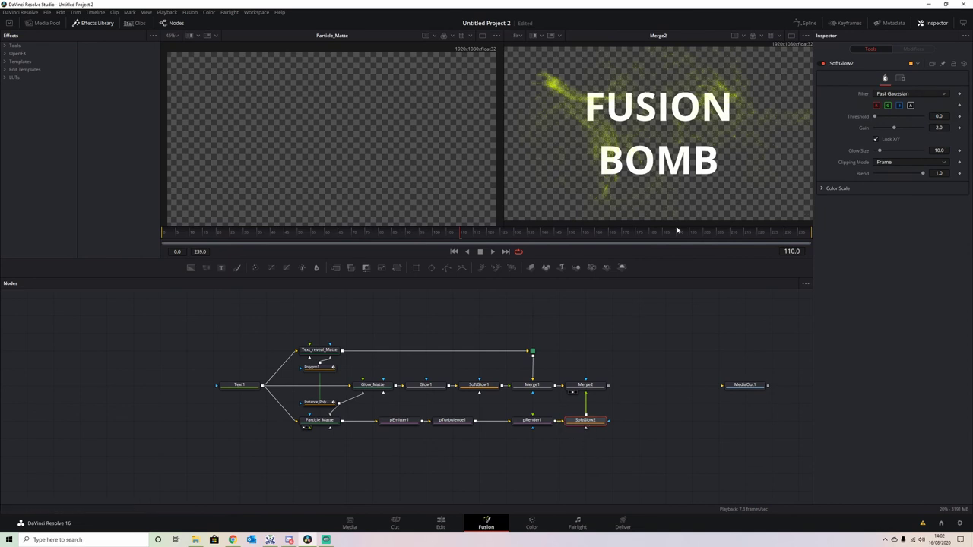
- Play back to preview the glowing particles, stopping at frame 83
{"action": "left_click", "coordinate": [492, 252]}
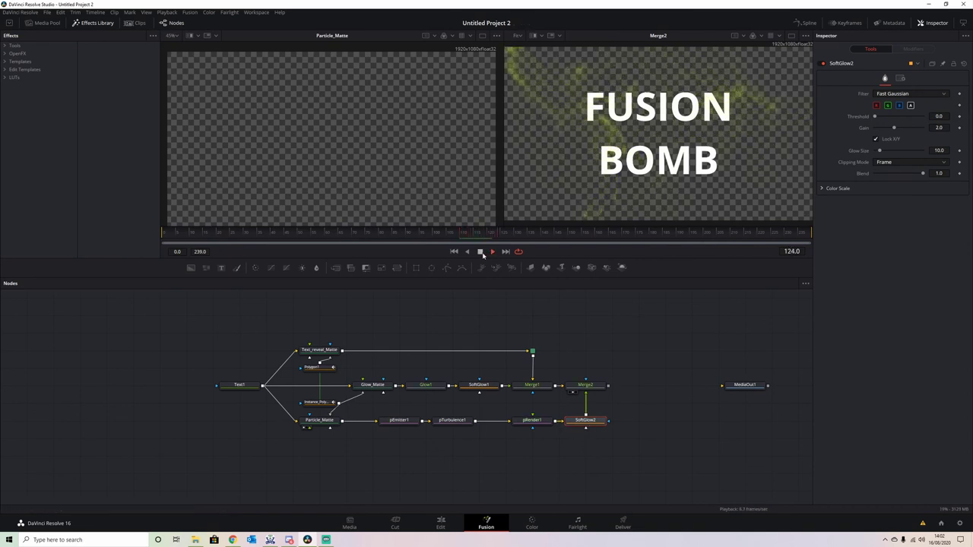
{"action": "left_click", "coordinate": [479, 252]}
{"action": "left_click", "coordinate": [388, 233]}
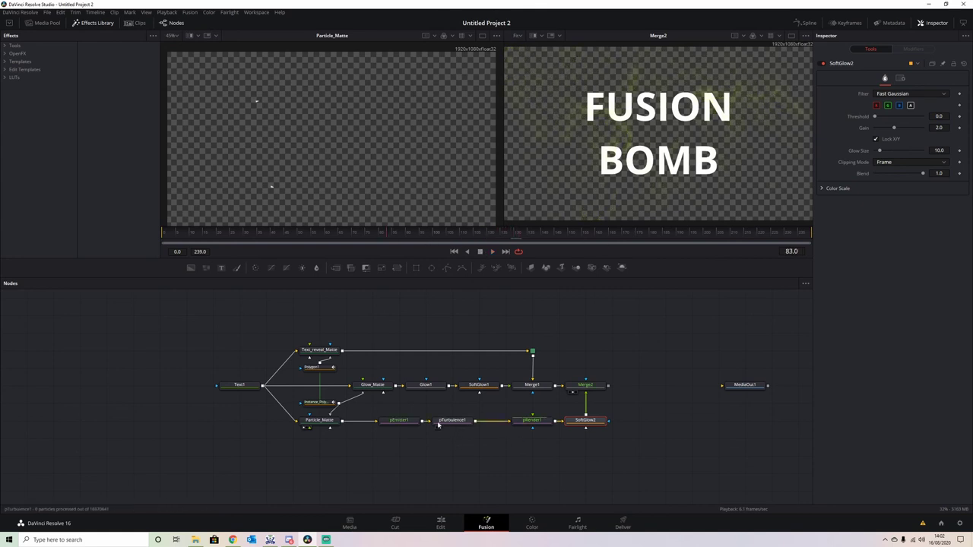
- In pEmitter1's Color Over Life, move the end stop to 1.0 and make it transparent black, then preview
{"action": "left_click", "coordinate": [399, 419]}
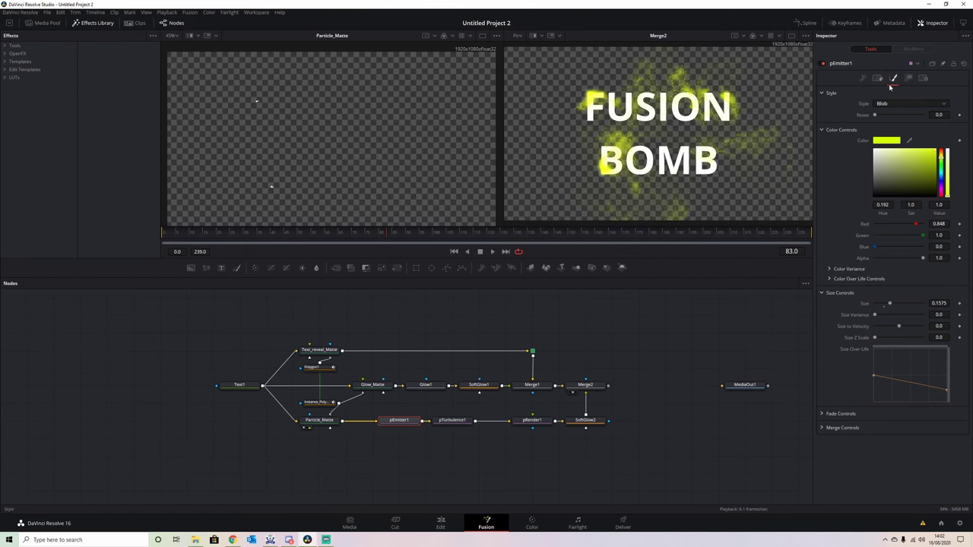
{"action": "left_click", "coordinate": [830, 279]}
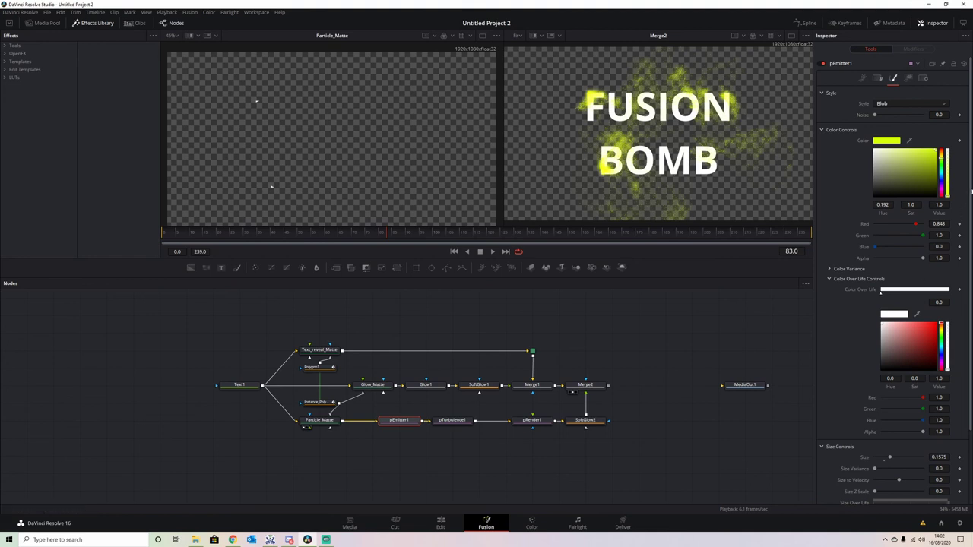
{"action": "scroll", "coordinate": [912, 228], "scroll_direction": "down", "scroll_amount": 2}
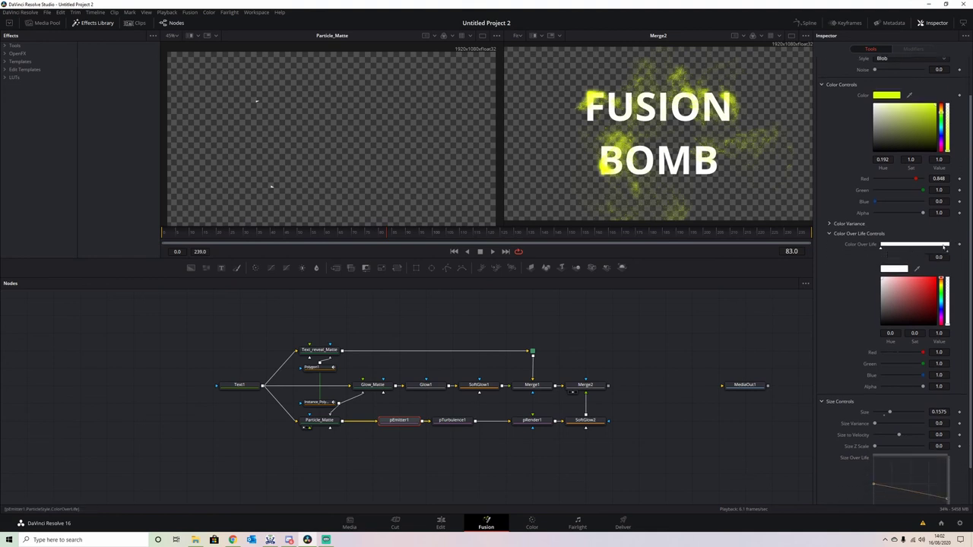
{"action": "left_click_drag", "start_coordinate": [934, 250], "coordinate": [952, 258]}
{"action": "left_click_drag", "start_coordinate": [920, 313], "coordinate": [922, 325]}
{"action": "left_click", "coordinate": [948, 326]}
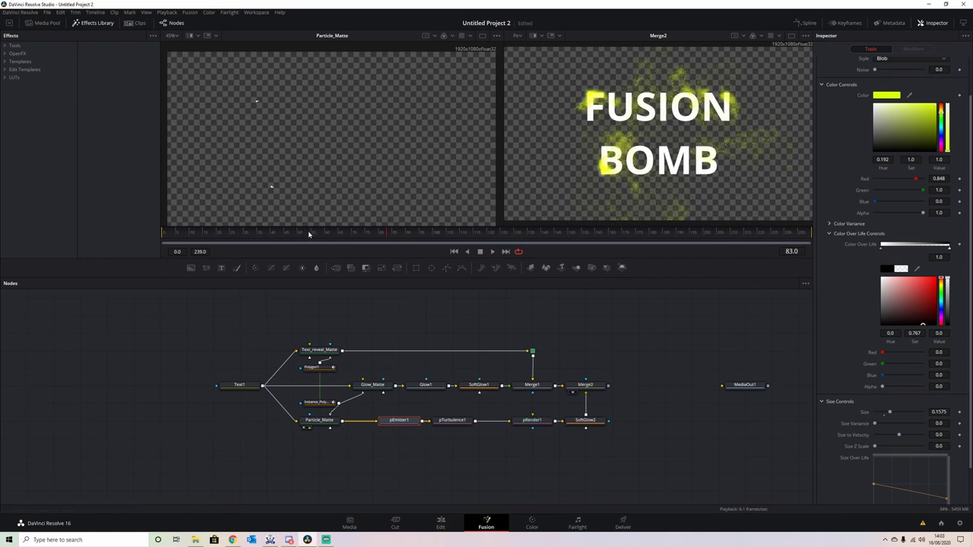
{"action": "left_click", "coordinate": [467, 252]}
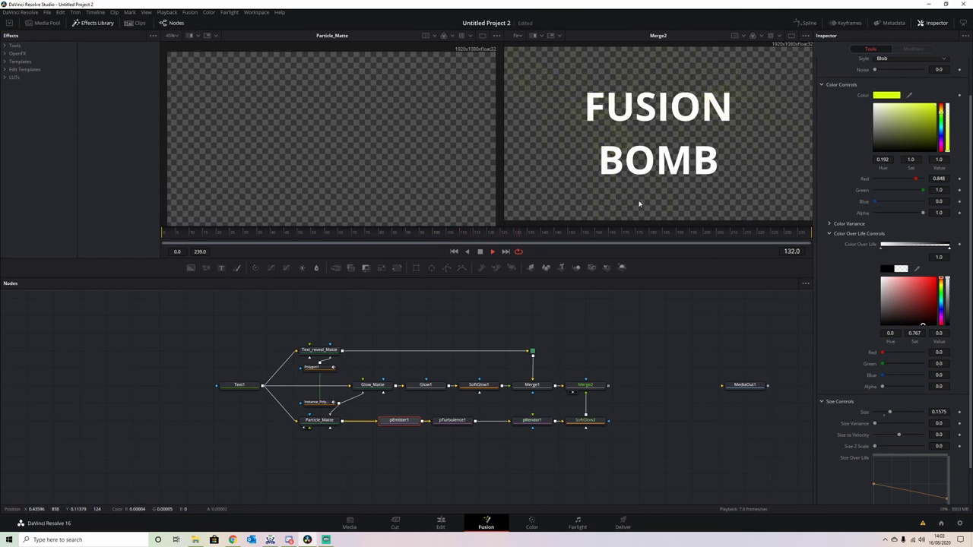
- Insert a Soft Glow on the Text_reveal_Matte link and lower its Gain to 0.787
{"action": "left_click", "coordinate": [480, 253]}
{"action": "left_click", "coordinate": [380, 348]}
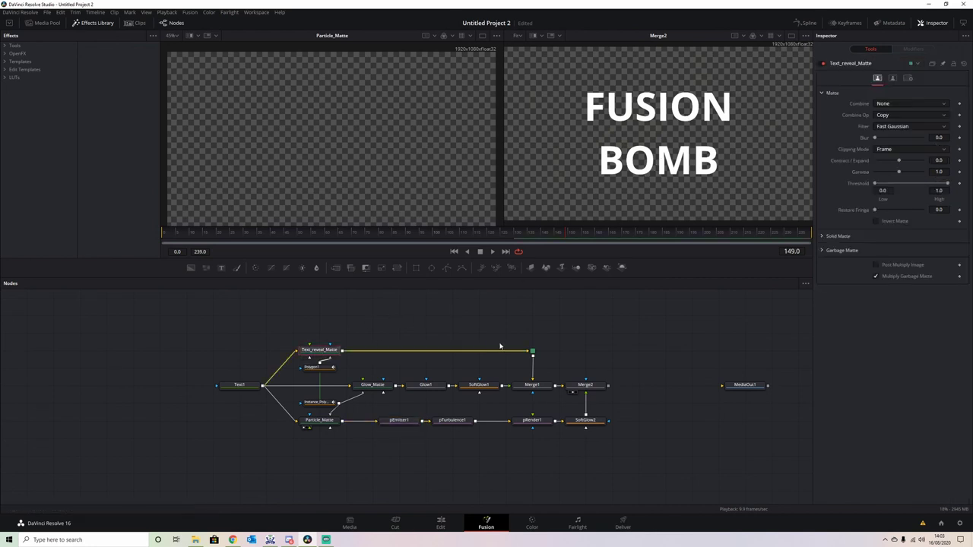
{"action": "key", "text": "shift+space"}
{"action": "type", "text": "soft"}
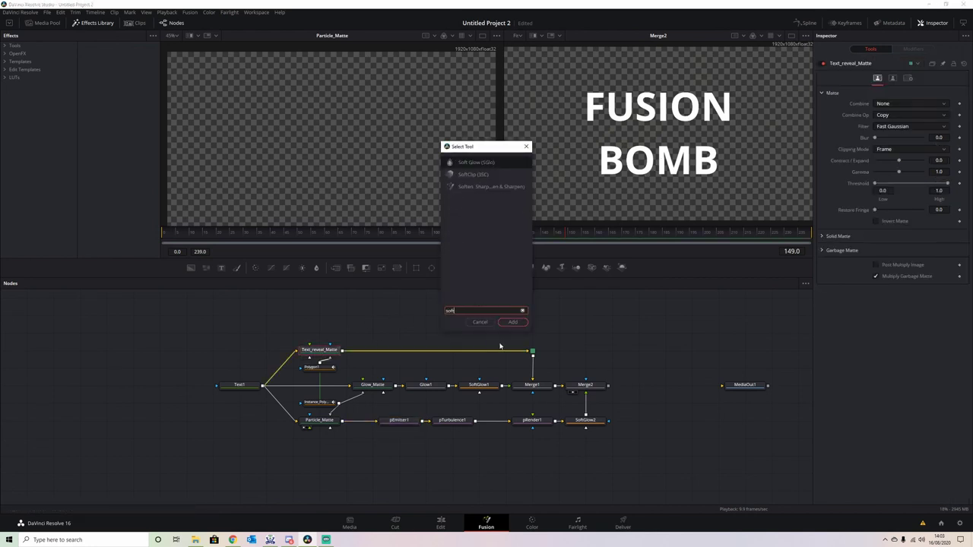
{"action": "type", "text": "gl"}
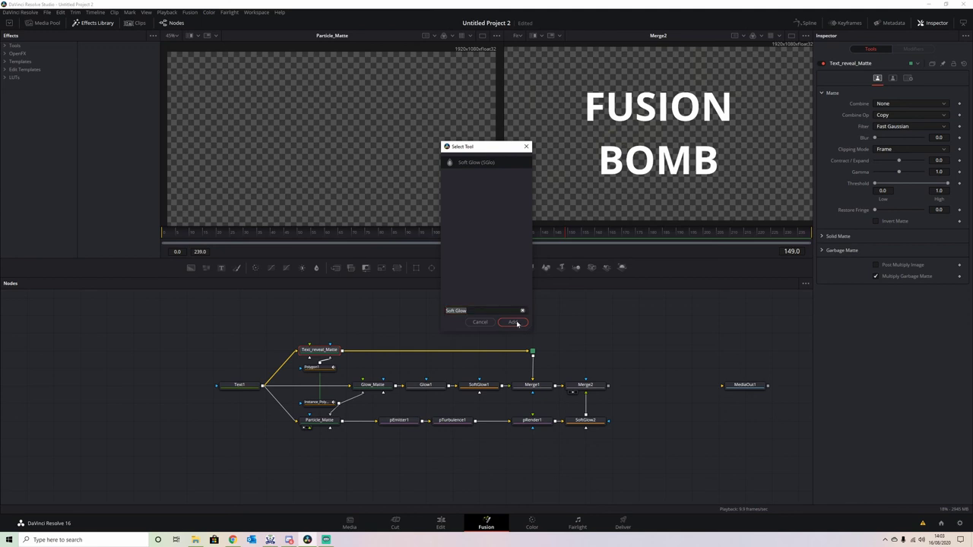
{"action": "key", "text": "Return"}
{"action": "left_click_drag", "start_coordinate": [897, 129], "coordinate": [884, 129]}
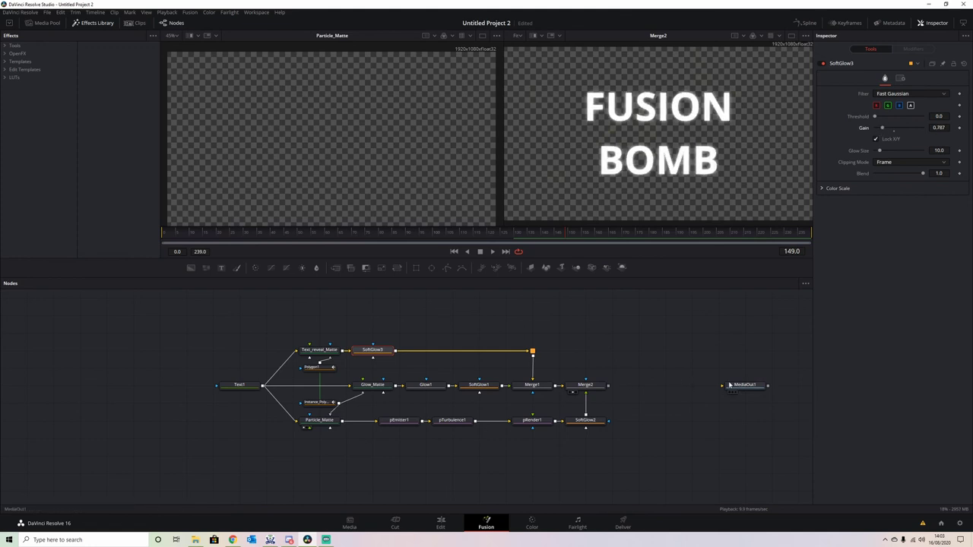
- Connect Merge2 to MediaOut1 and view the MediaOut1 output
{"action": "left_click_drag", "start_coordinate": [729, 385], "coordinate": [676, 385]}
{"action": "left_click_drag", "start_coordinate": [608, 385], "coordinate": [688, 389]}
{"action": "left_click_drag", "start_coordinate": [693, 175], "coordinate": [693, 174]}
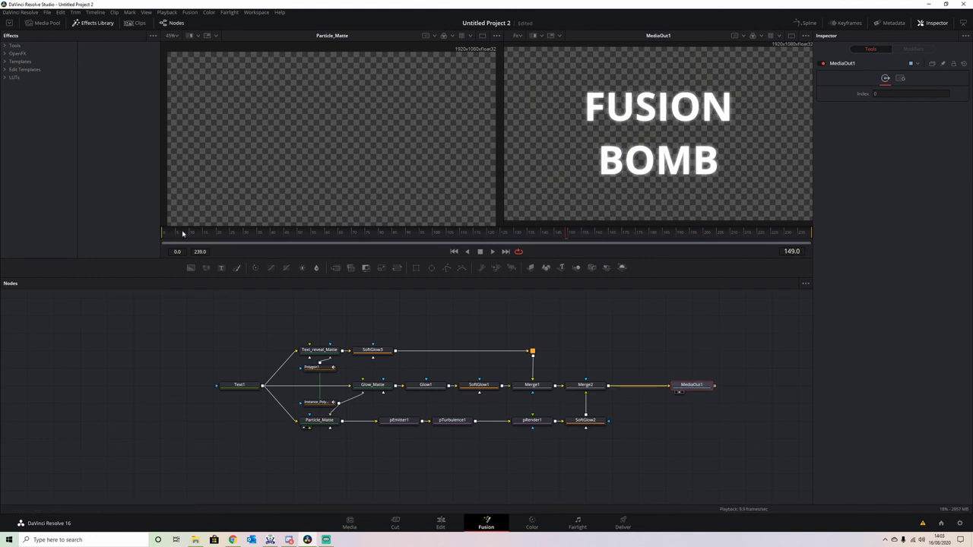
- Play the final composite to frame 90, select Polygon1, then resume and scrub to frame 130
{"action": "left_click", "coordinate": [492, 252]}
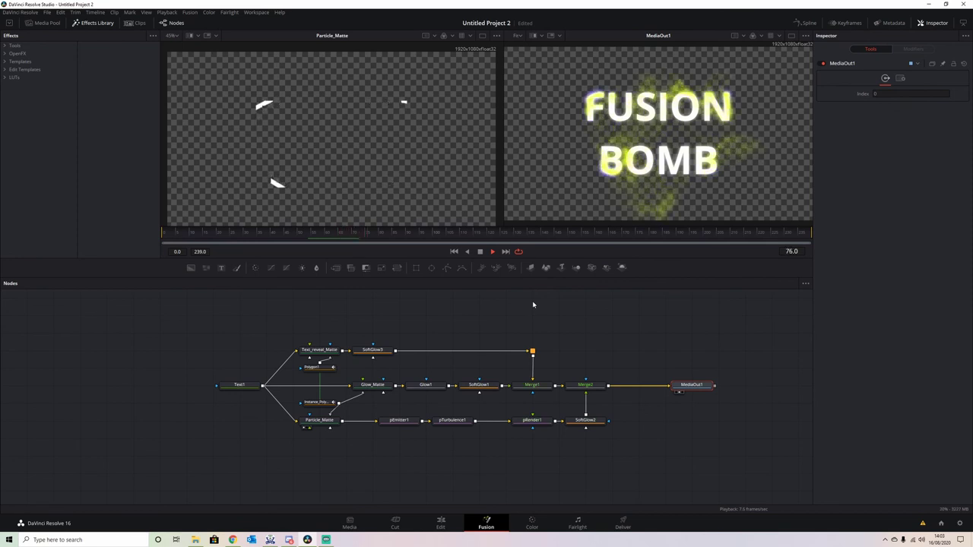
{"action": "left_click", "coordinate": [479, 252]}
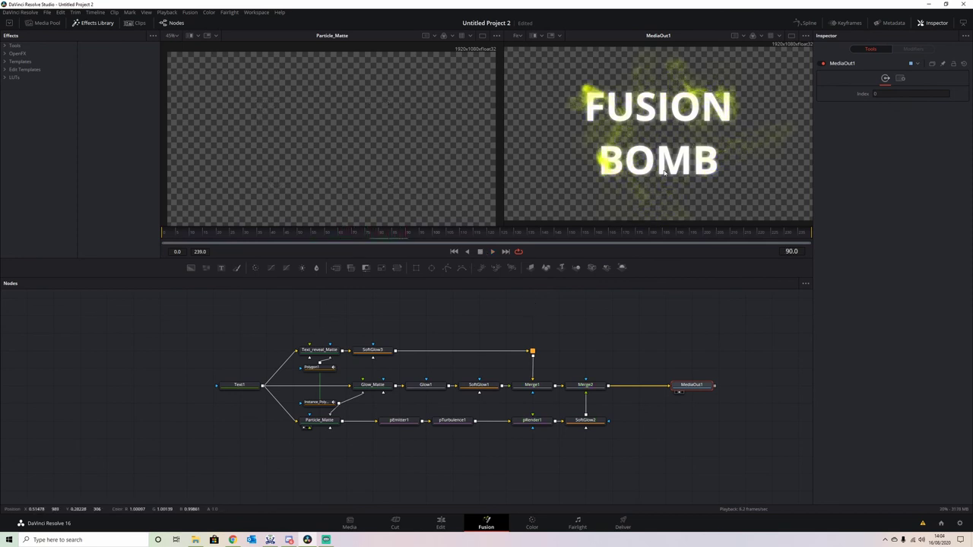
{"action": "left_click", "coordinate": [318, 370]}
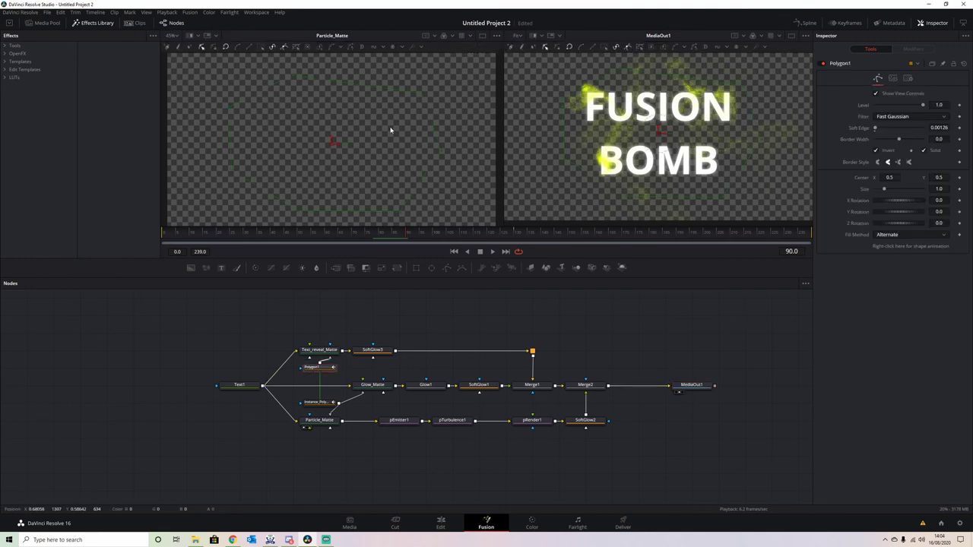
{"action": "key", "text": "space"}
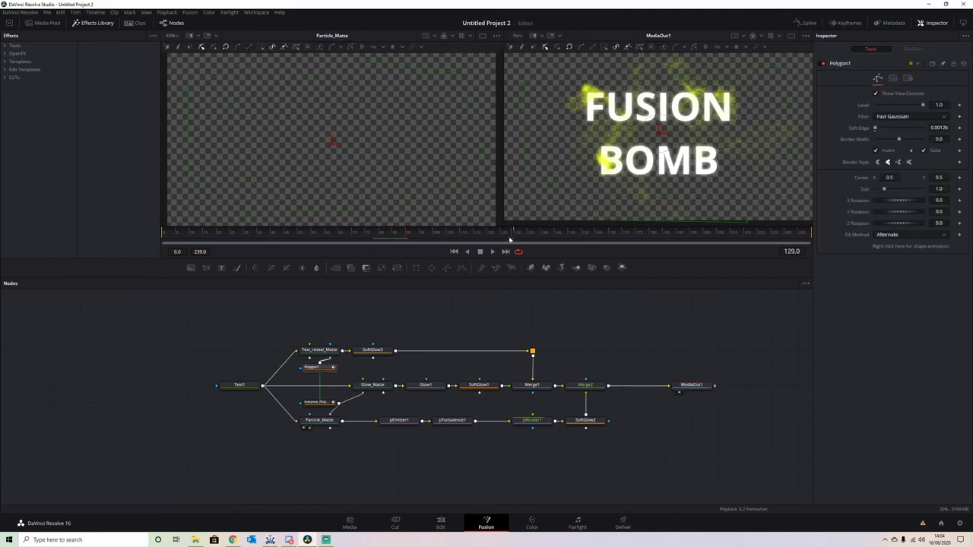
{"action": "left_click_drag", "start_coordinate": [510, 240], "coordinate": [515, 236]}
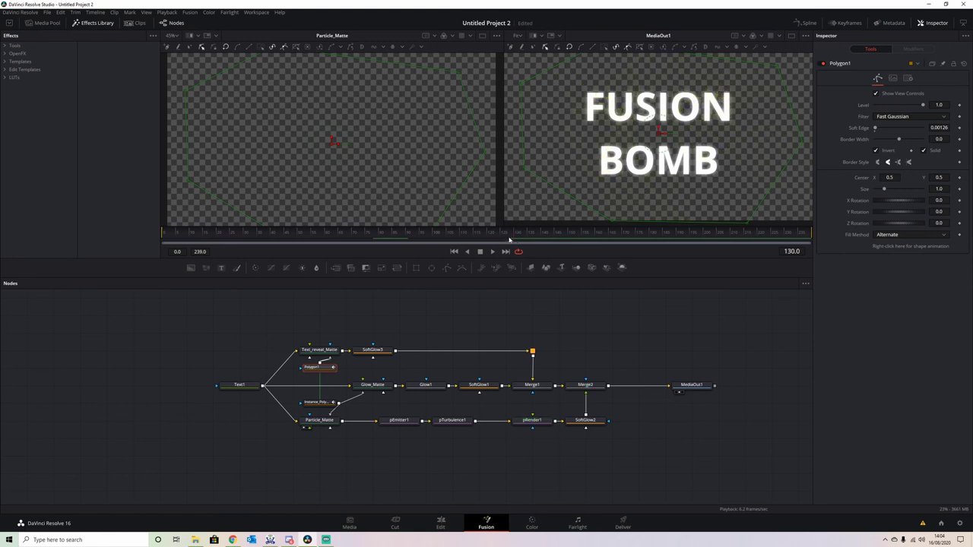